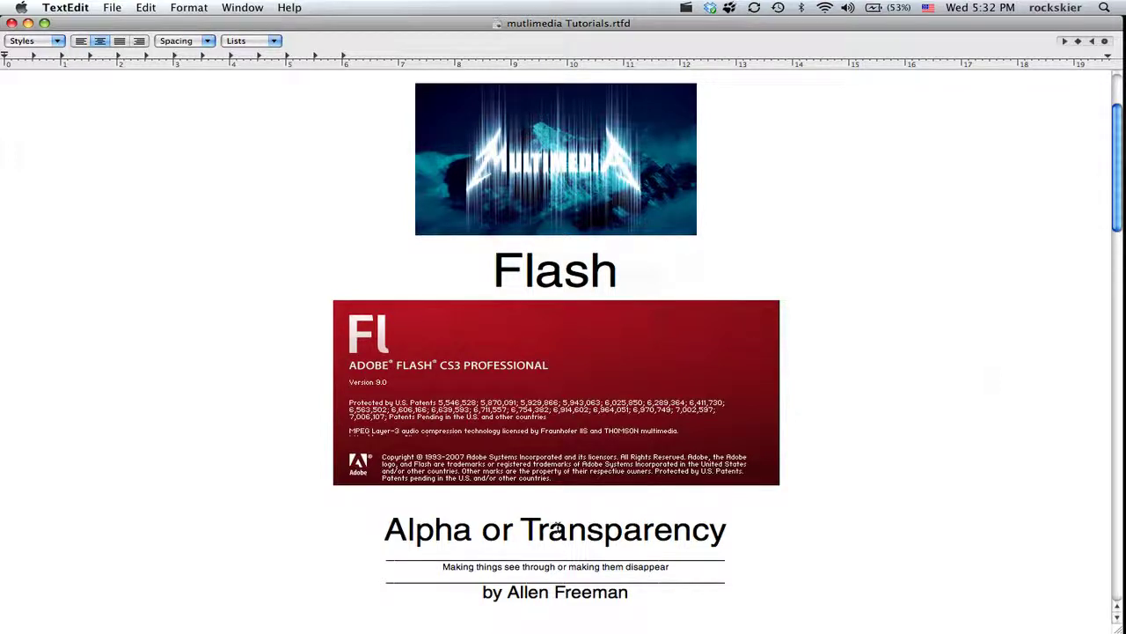
# - Switch from the TextEdit tutorial title page to Adobe Flash CS3
pyautogui.press('super+Tab')
pyautogui.press('super+Tab')
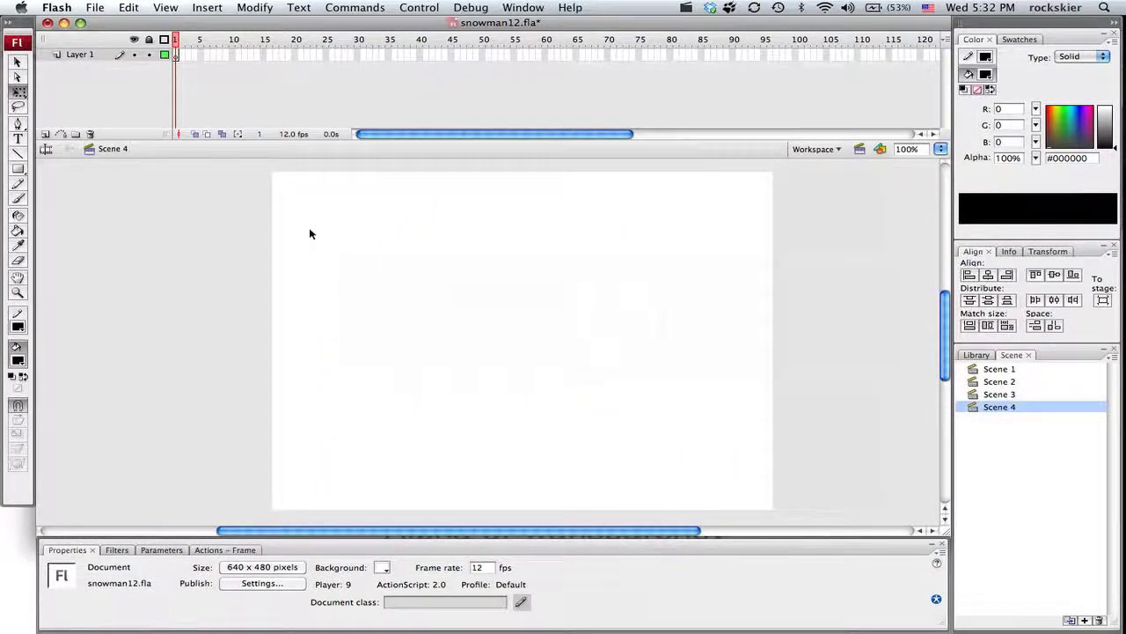
# - Drag a snowman movie clip instance from the Library onto the Scene 4 stage
pyautogui.click(19, 170)
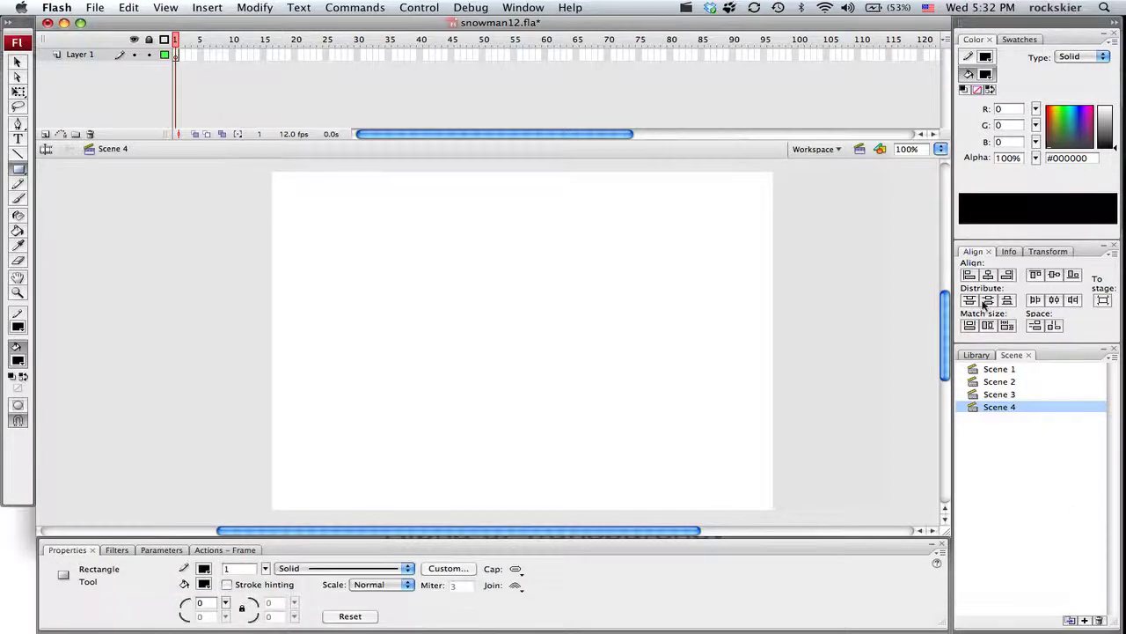
pyautogui.click(977, 355)
pyautogui.click(994, 496)
pyautogui.moveTo(990, 499); pyautogui.dragTo(518, 406)
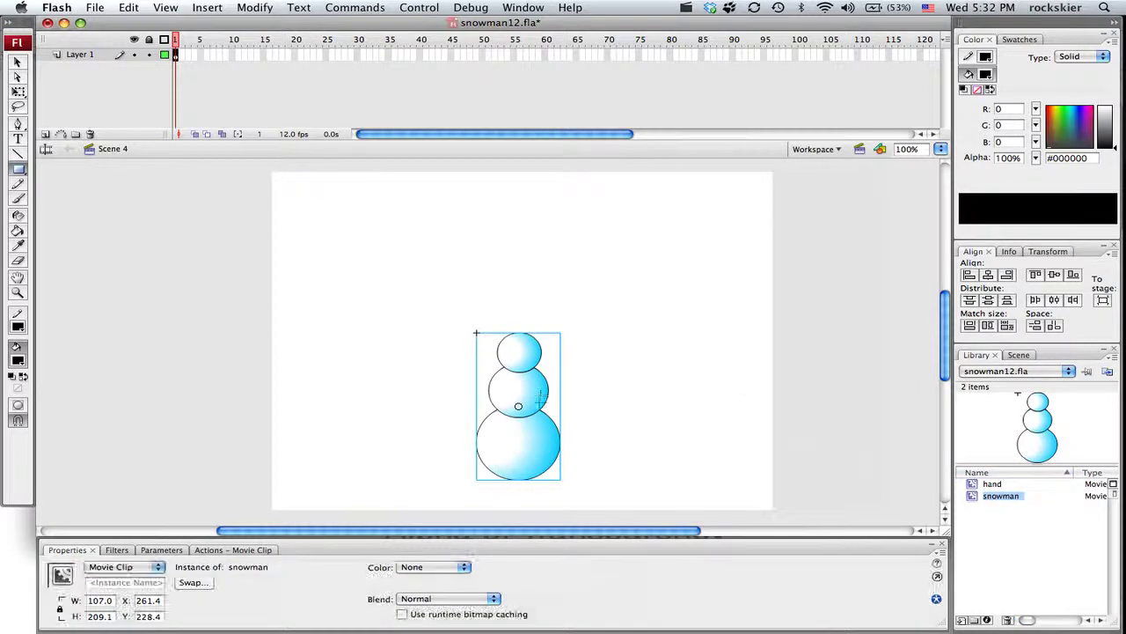
pyautogui.click(16, 63)
# - Move the snowman lower and to the right, and rename Layer 1 to 'sm'
pyautogui.moveTo(505, 448); pyautogui.dragTo(550, 469)
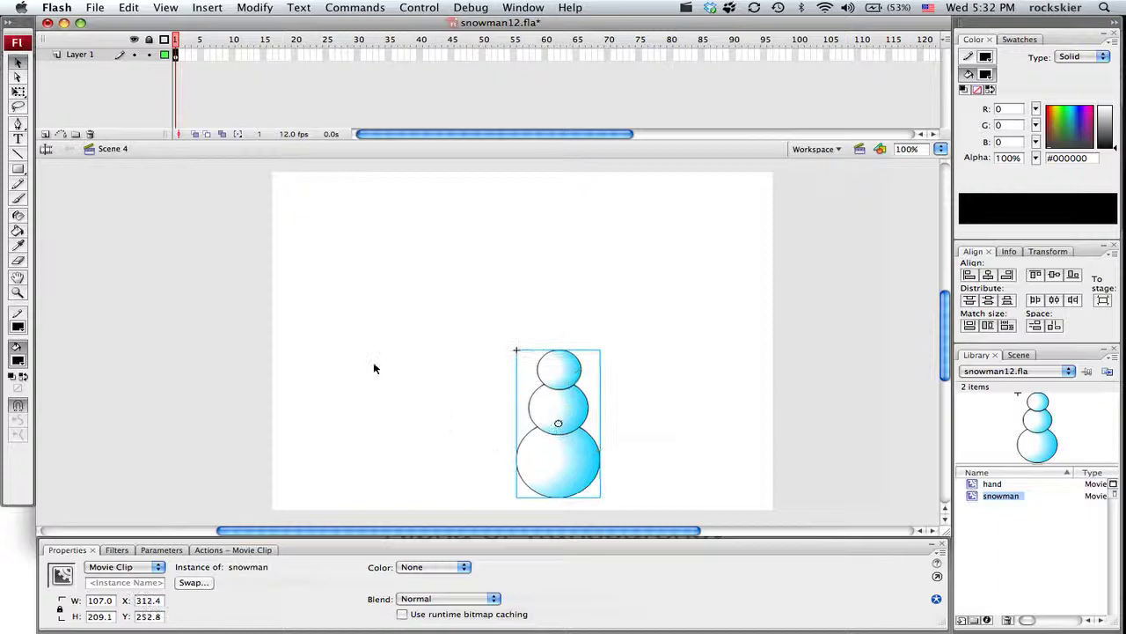
pyautogui.doubleClick(87, 58)
pyautogui.write('s')
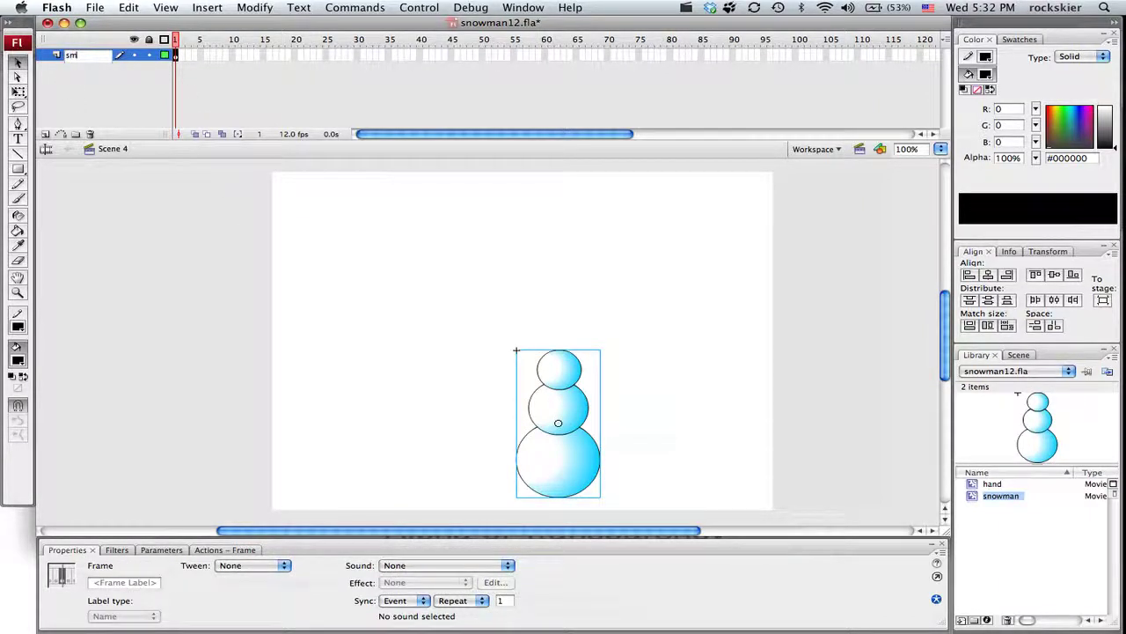
pyautogui.write('m')
pyautogui.click(97, 79)
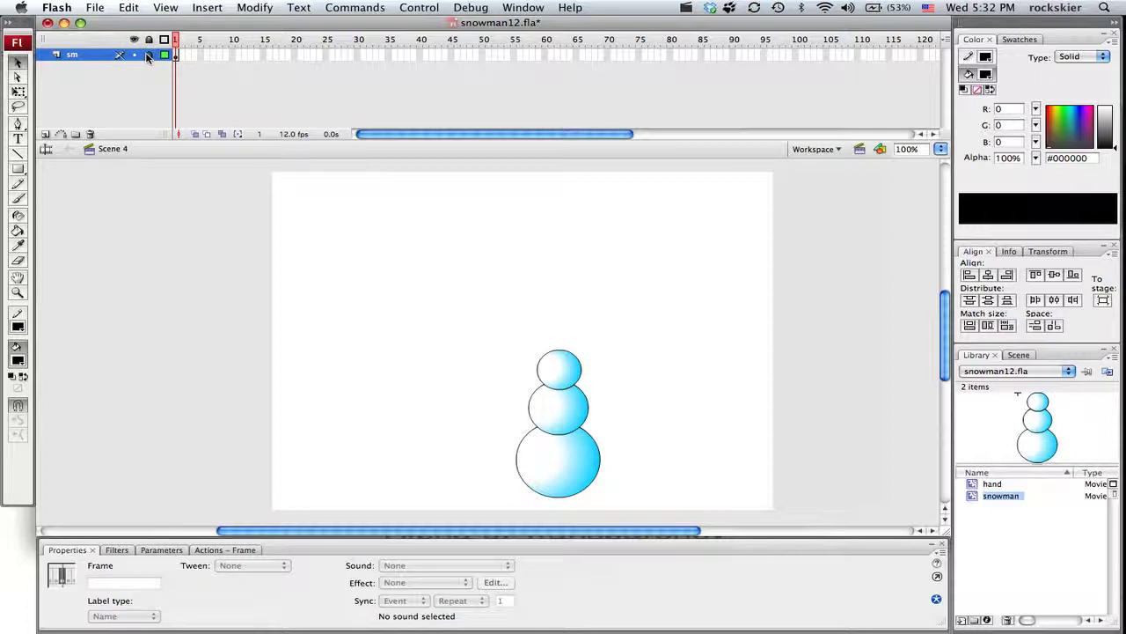
# - Add a new layer above 'sm', name it 'window', and select its frame 1
pyautogui.click(46, 135)
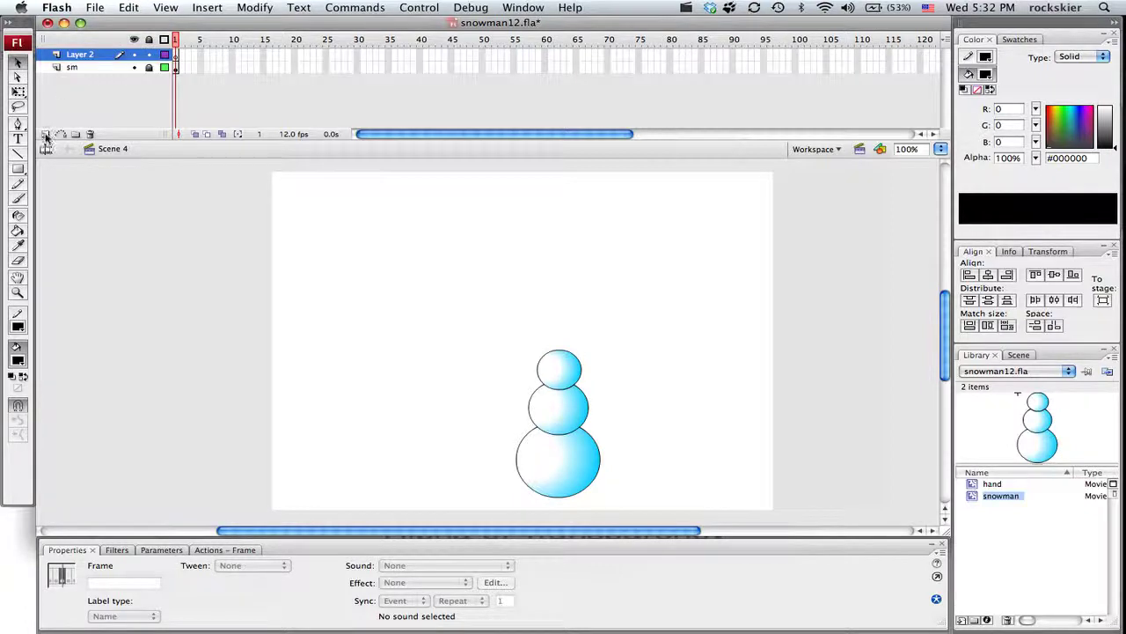
pyautogui.doubleClick(84, 57)
pyautogui.write('window')
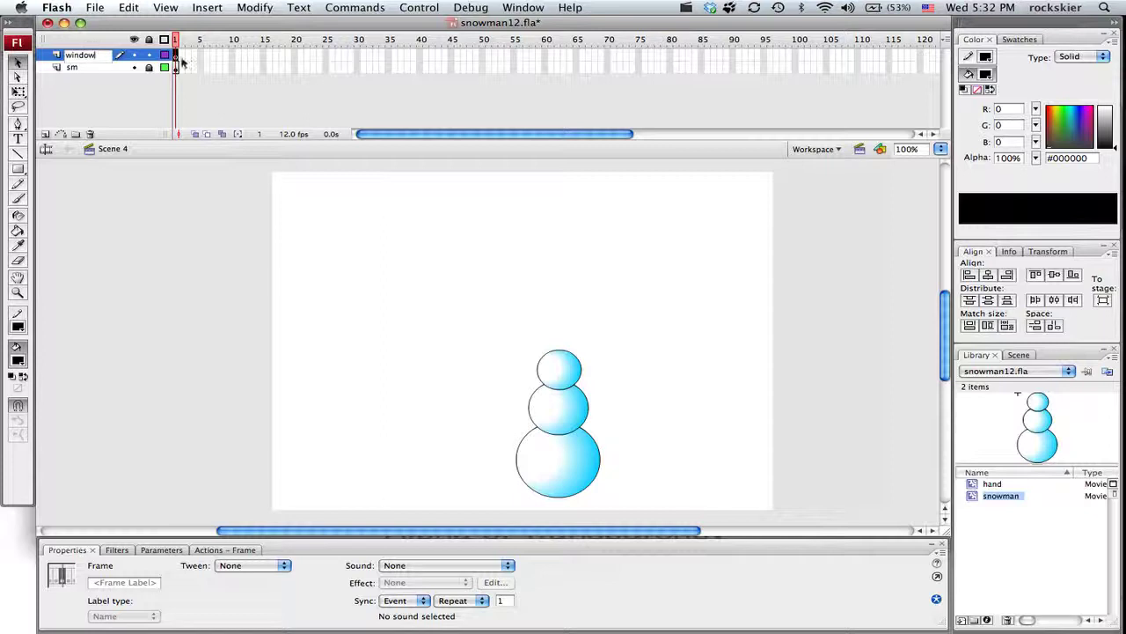
pyautogui.press('Return')
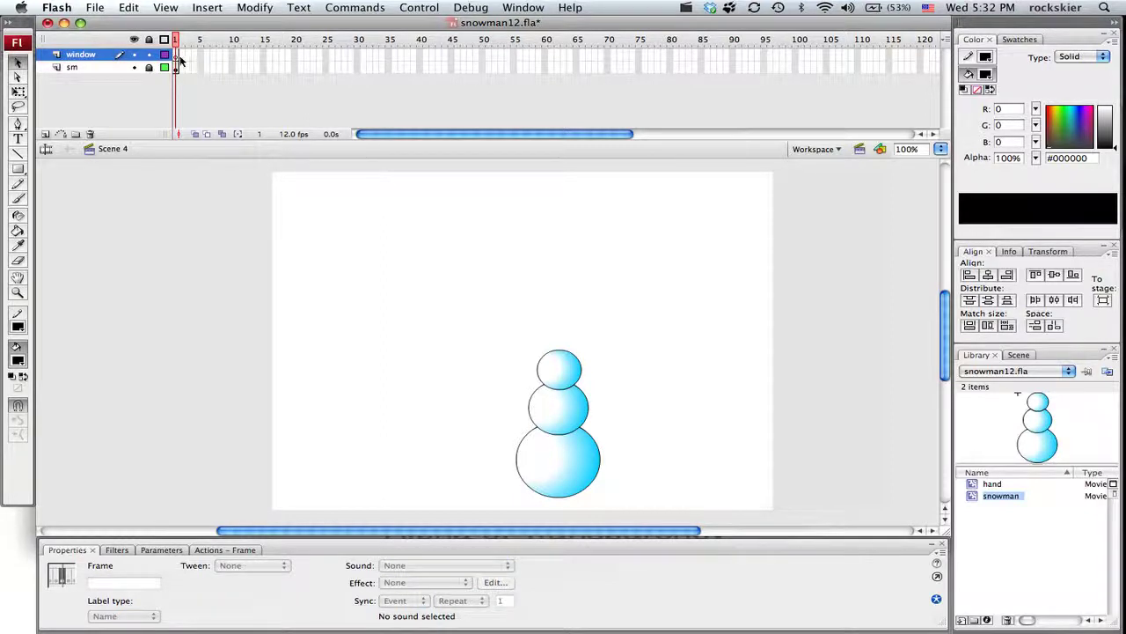
pyautogui.click(175, 56)
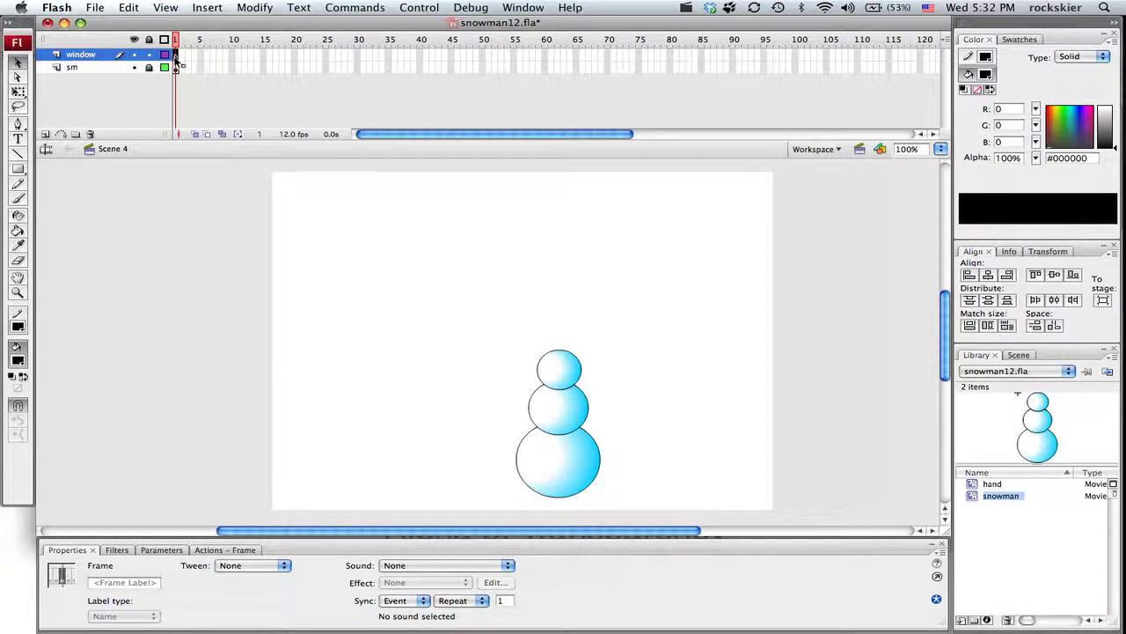
# - Draw a #0099FF blue rectangle, 258 × 180, over the snowman's upper body
pyautogui.click(18, 168)
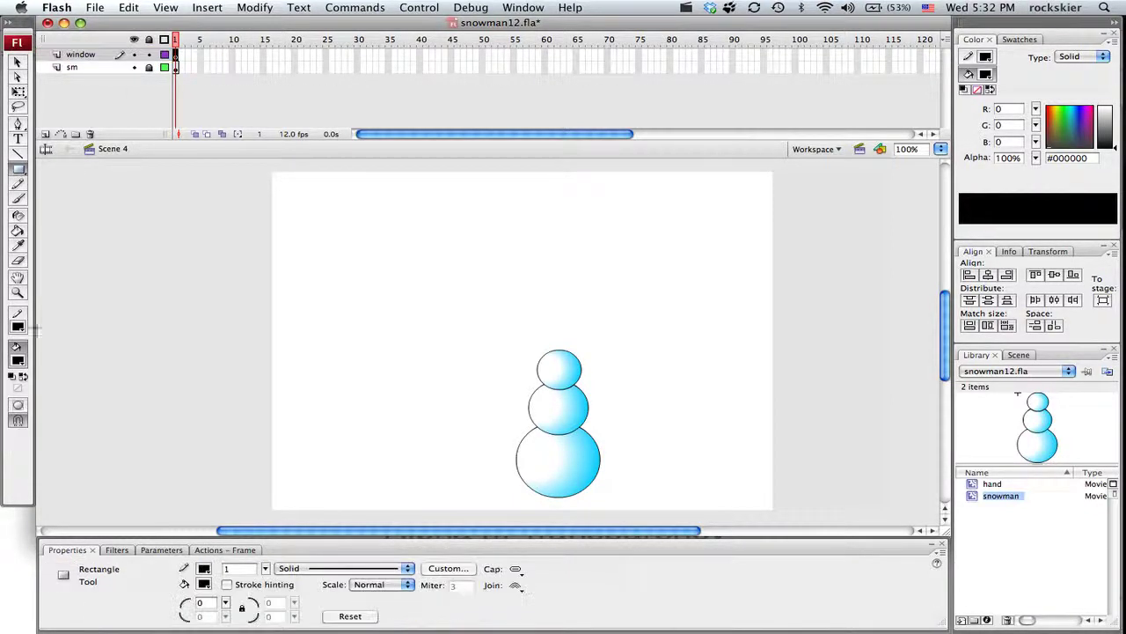
pyautogui.click(22, 362)
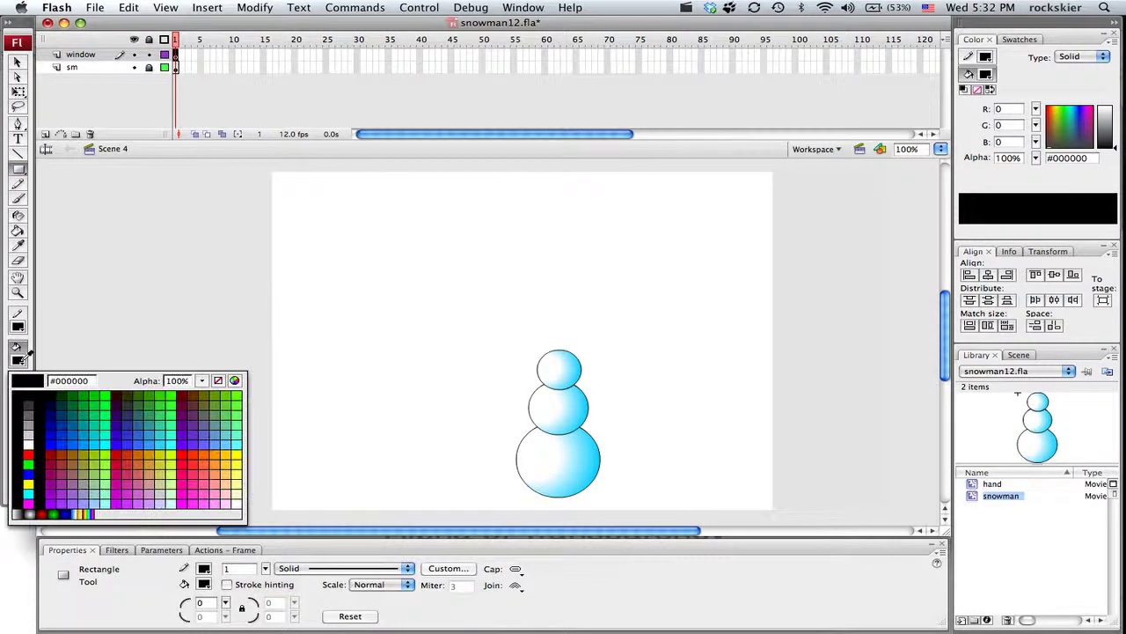
pyautogui.click(86, 442)
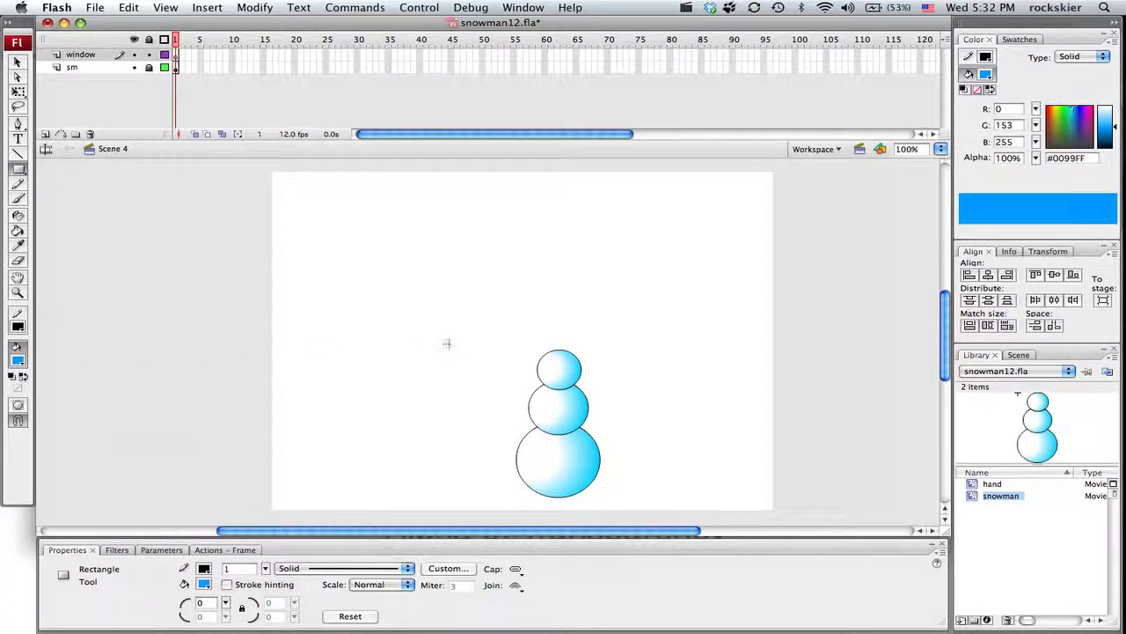
pyautogui.moveTo(454, 311); pyautogui.dragTo(657, 438)
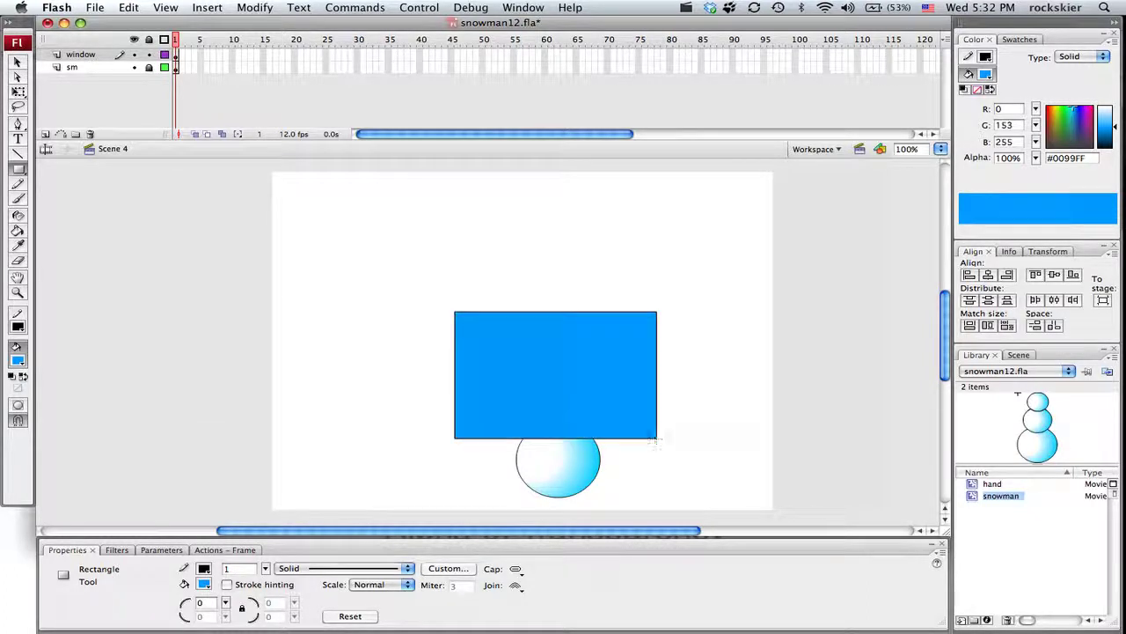
pyautogui.press('v')
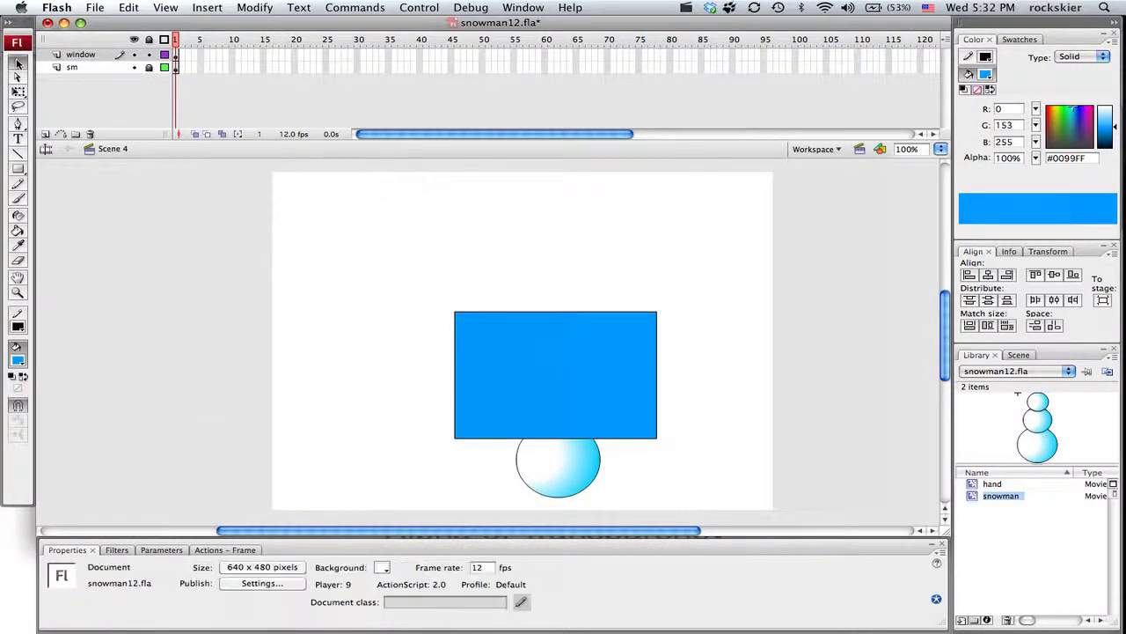
pyautogui.click(493, 348)
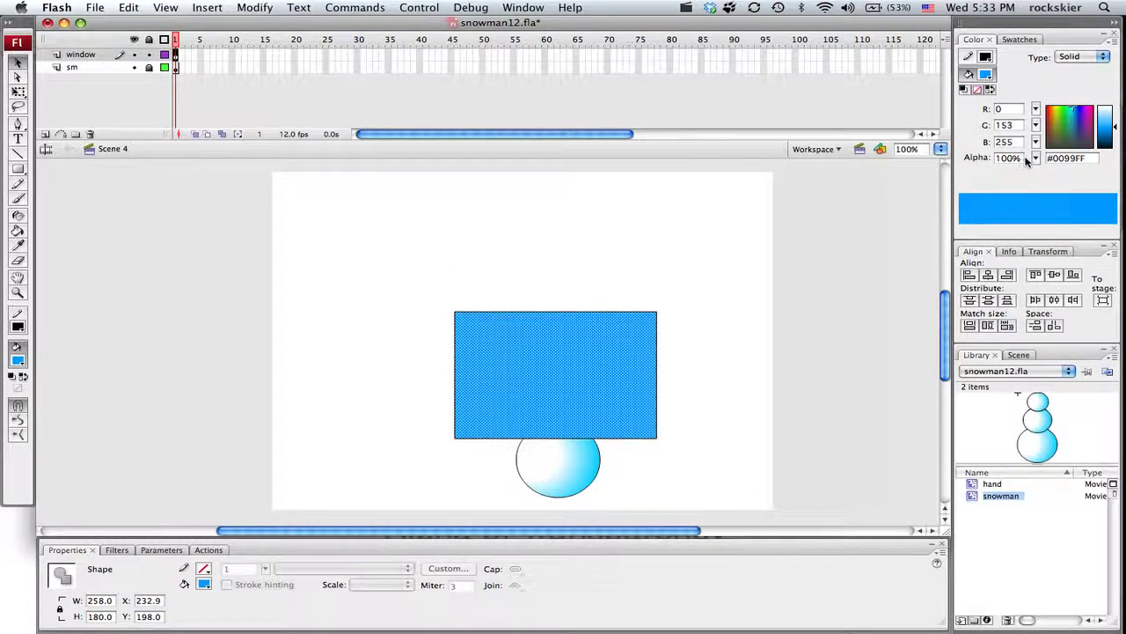
pyautogui.moveTo(1035, 159); pyautogui.dragTo(1036, 196)
pyautogui.click(748, 296)
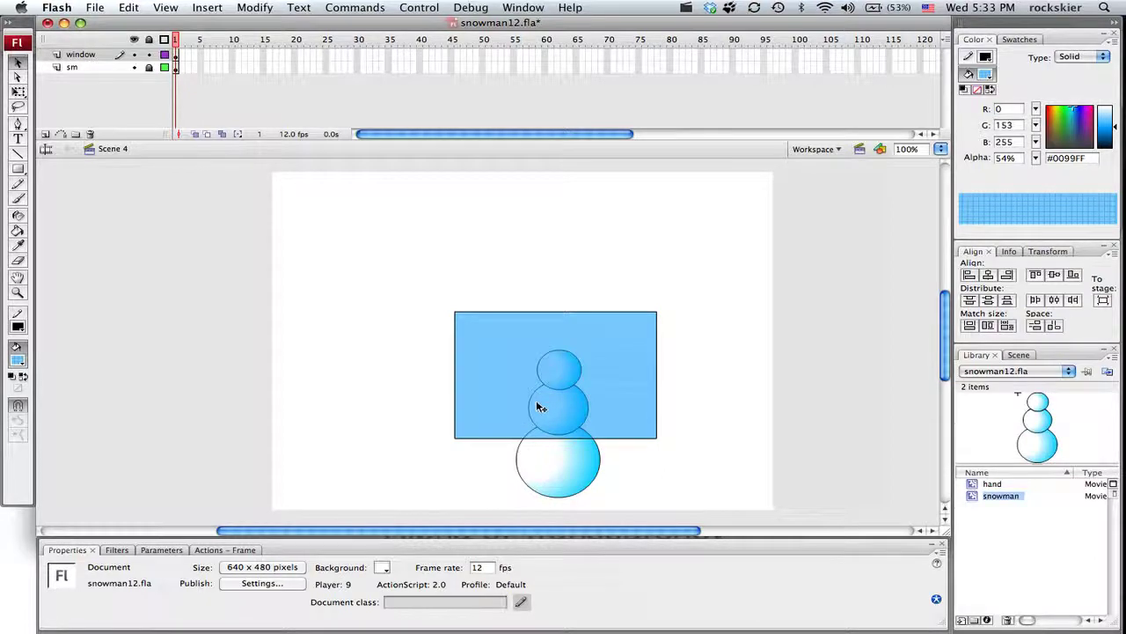
pyautogui.doubleClick(493, 348)
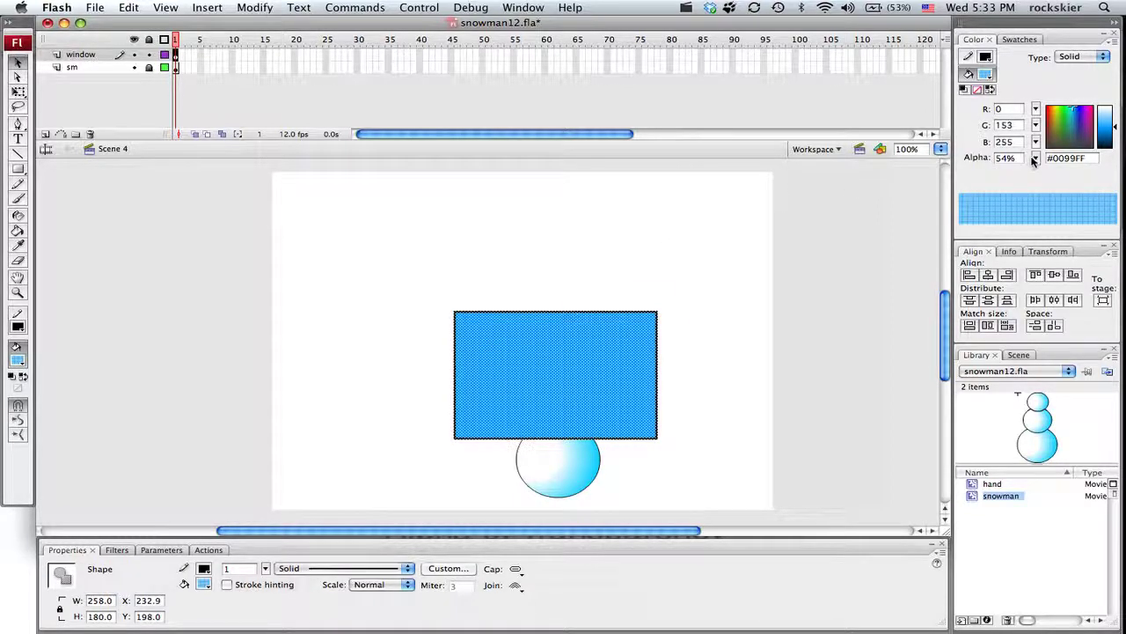
pyautogui.moveTo(1034, 160); pyautogui.dragTo(1034, 101)
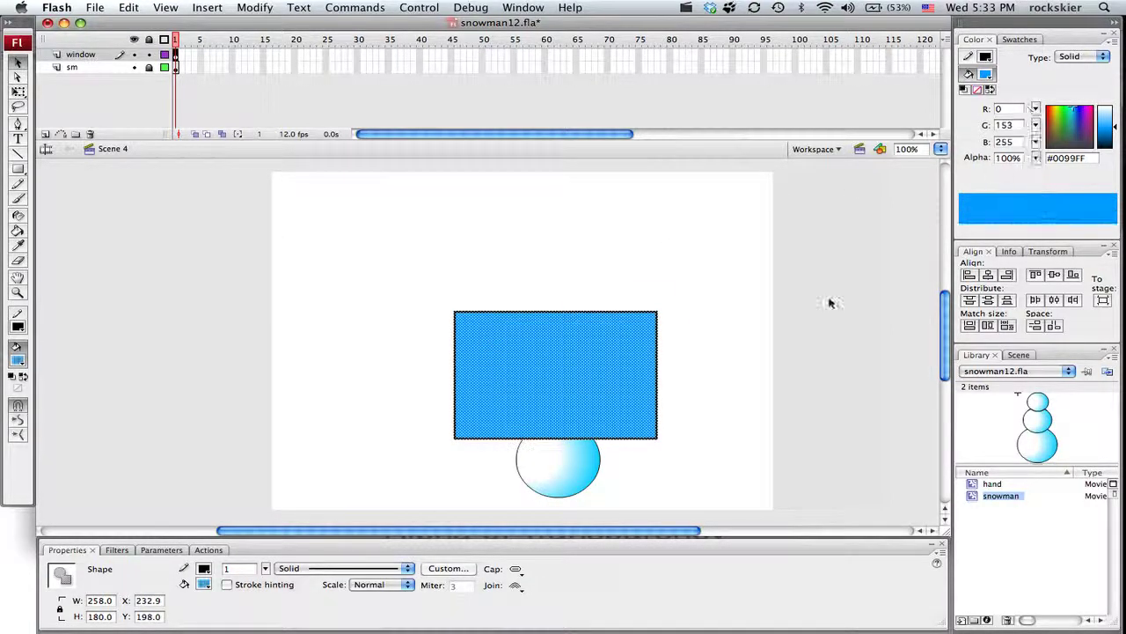
# - Convert the blue rectangle into a Movie clip symbol named 'window'
pyautogui.click(697, 343)
pyautogui.moveTo(402, 273); pyautogui.dragTo(711, 470)
pyautogui.rightClick(607, 370)
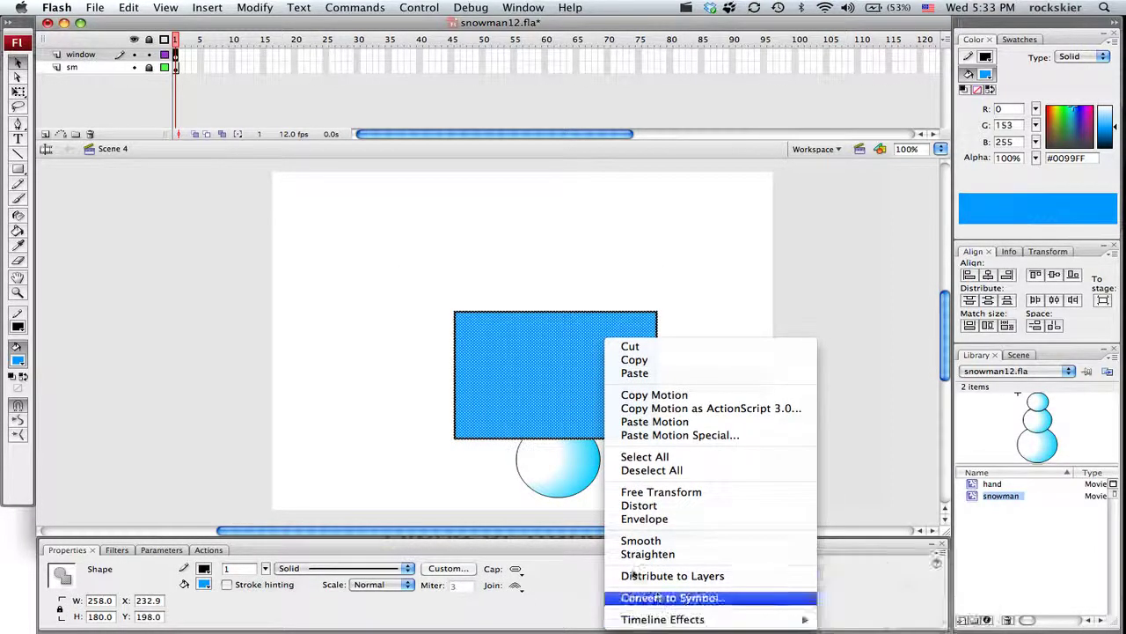
pyautogui.click(656, 598)
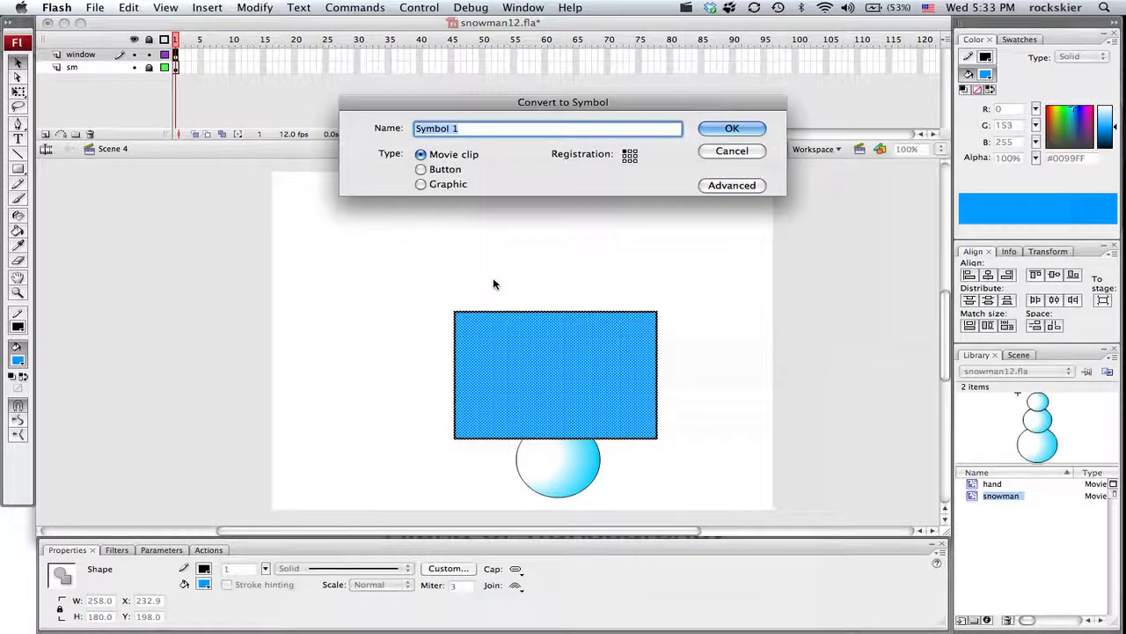
pyautogui.write('window')
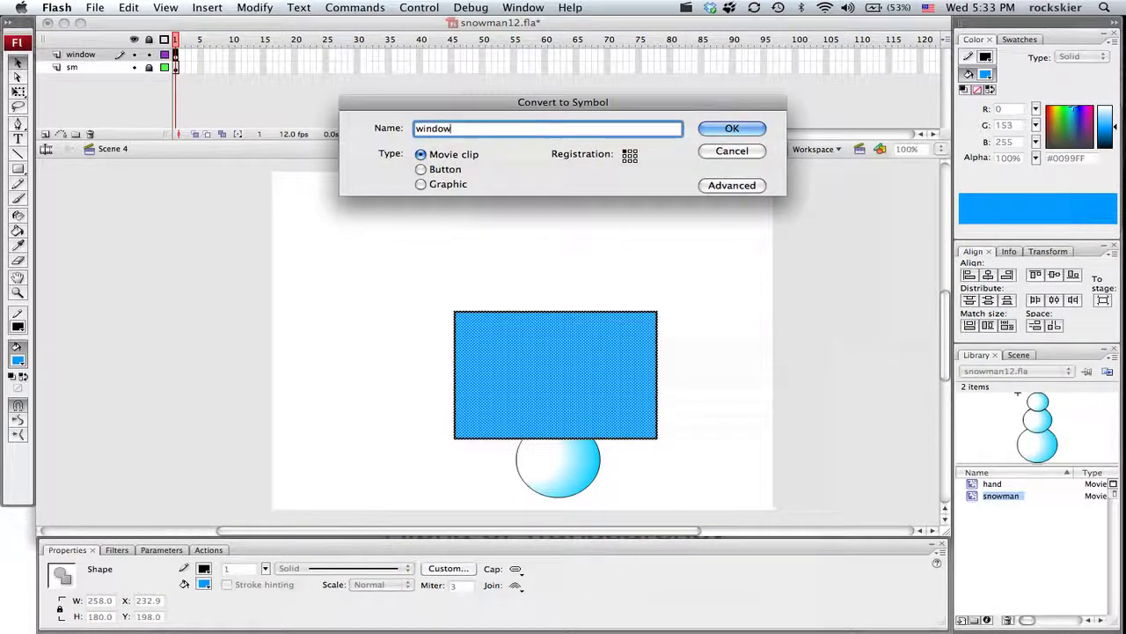
pyautogui.press('Return')
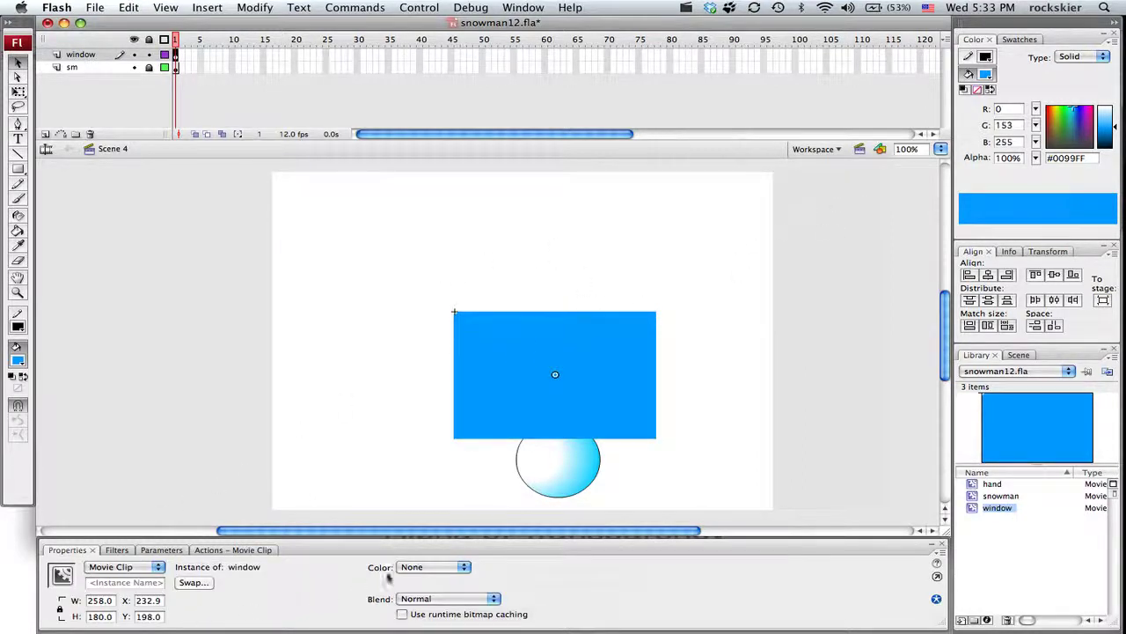
# - Apply a 57% Alpha colour effect to the window instance
pyautogui.click(390, 411)
pyautogui.click(472, 365)
pyautogui.click(419, 568)
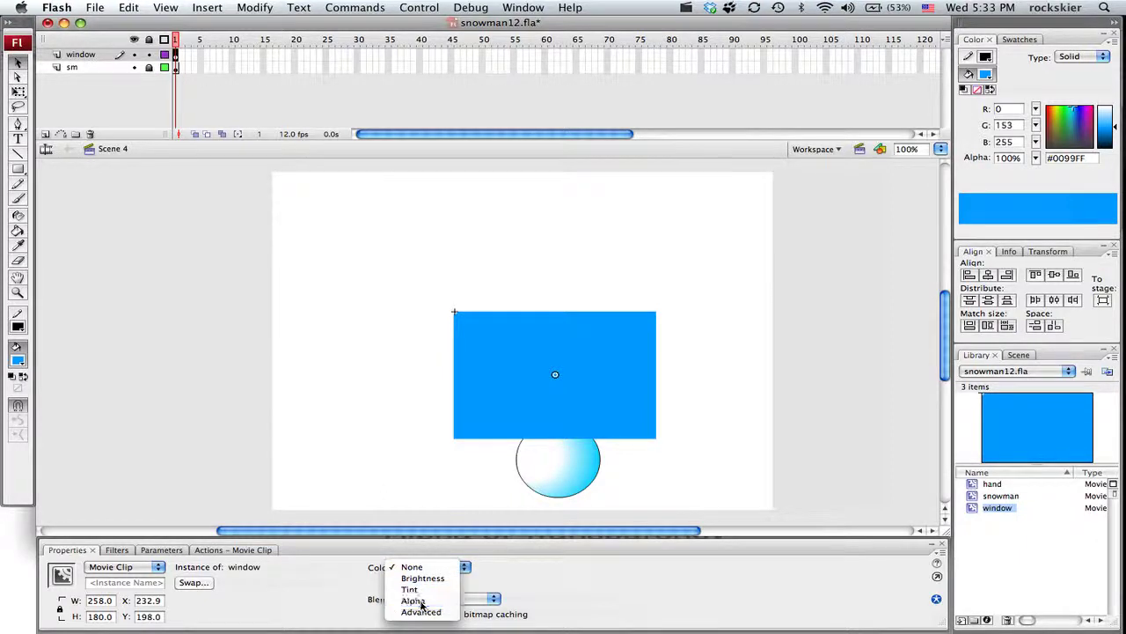
pyautogui.click(421, 601)
pyautogui.moveTo(519, 567); pyautogui.dragTo(522, 524)
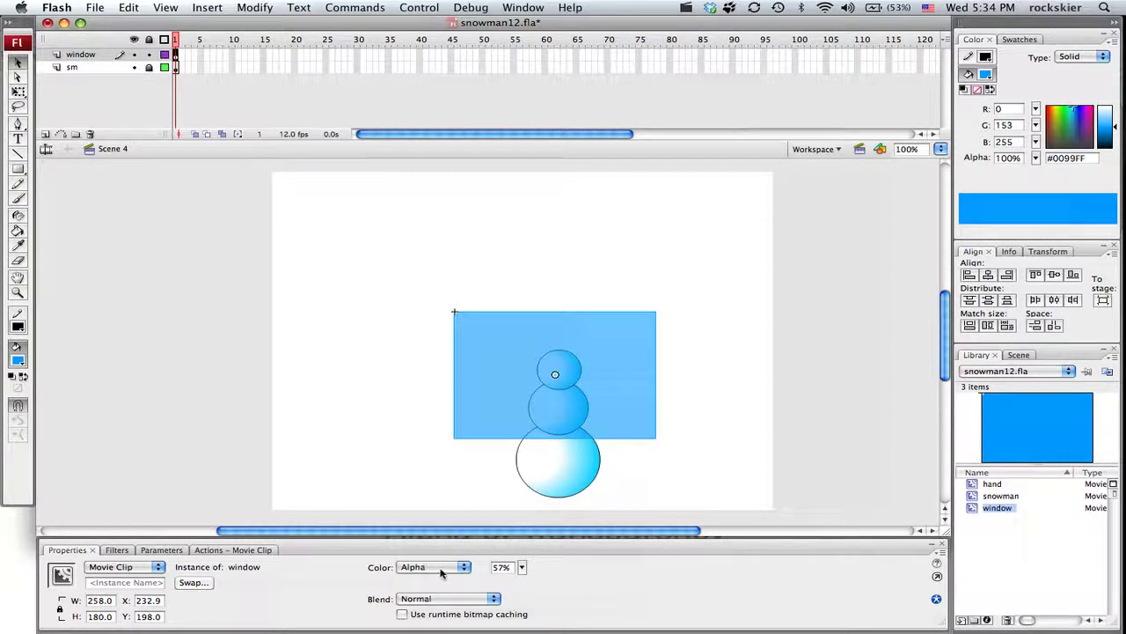
# - Tint the window instance brown #996600 at 94% strength
pyautogui.click(411, 568)
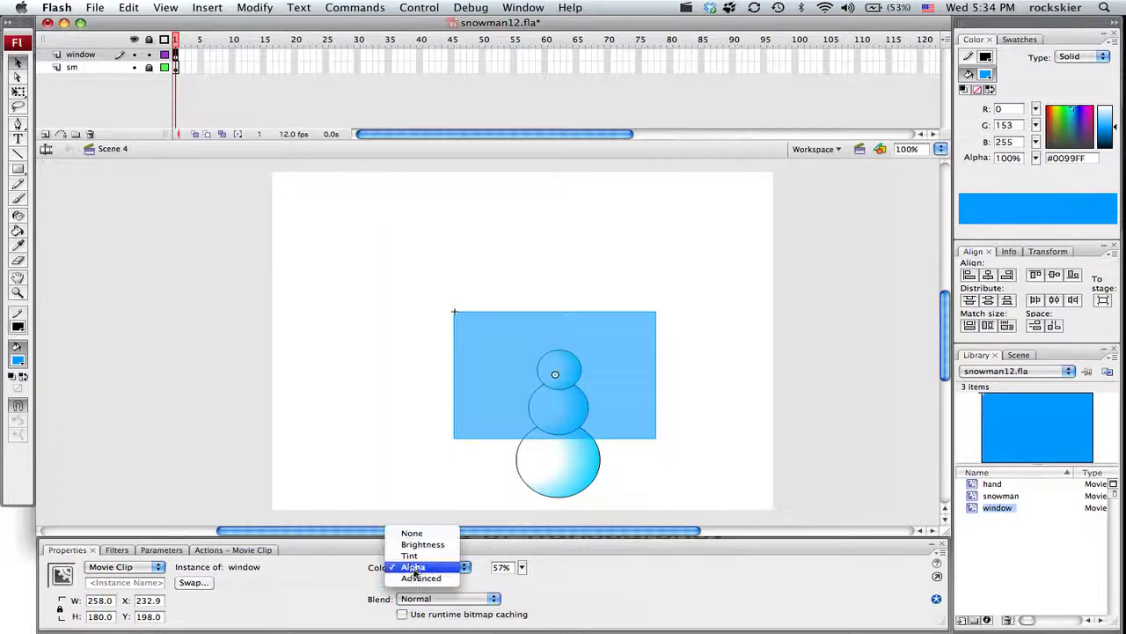
pyautogui.click(412, 557)
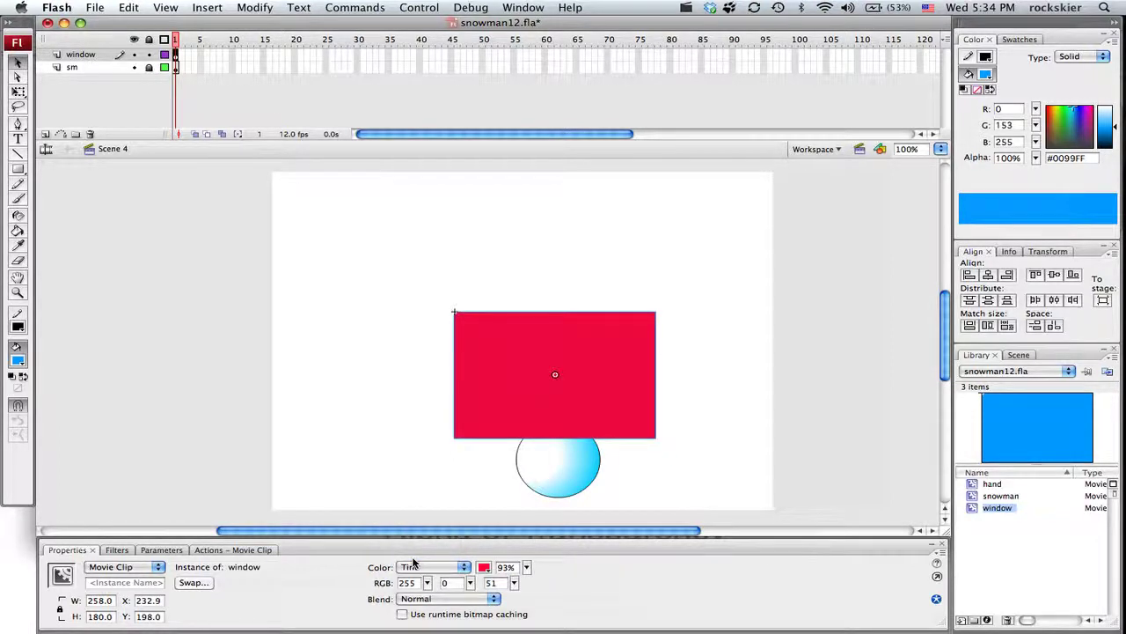
pyautogui.click(485, 568)
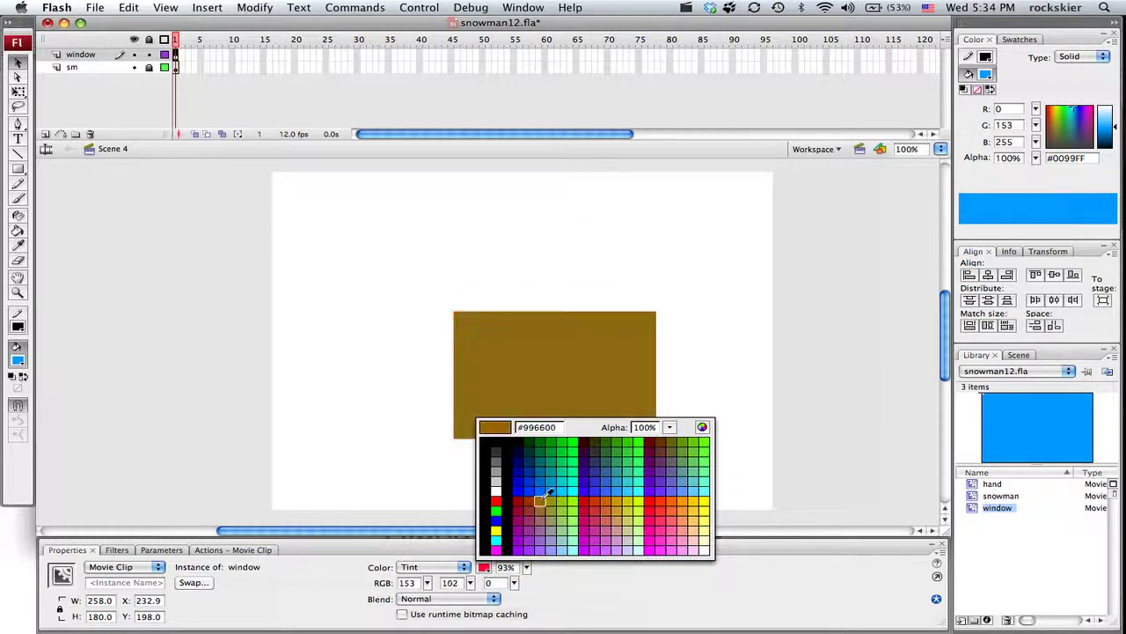
pyautogui.click(539, 502)
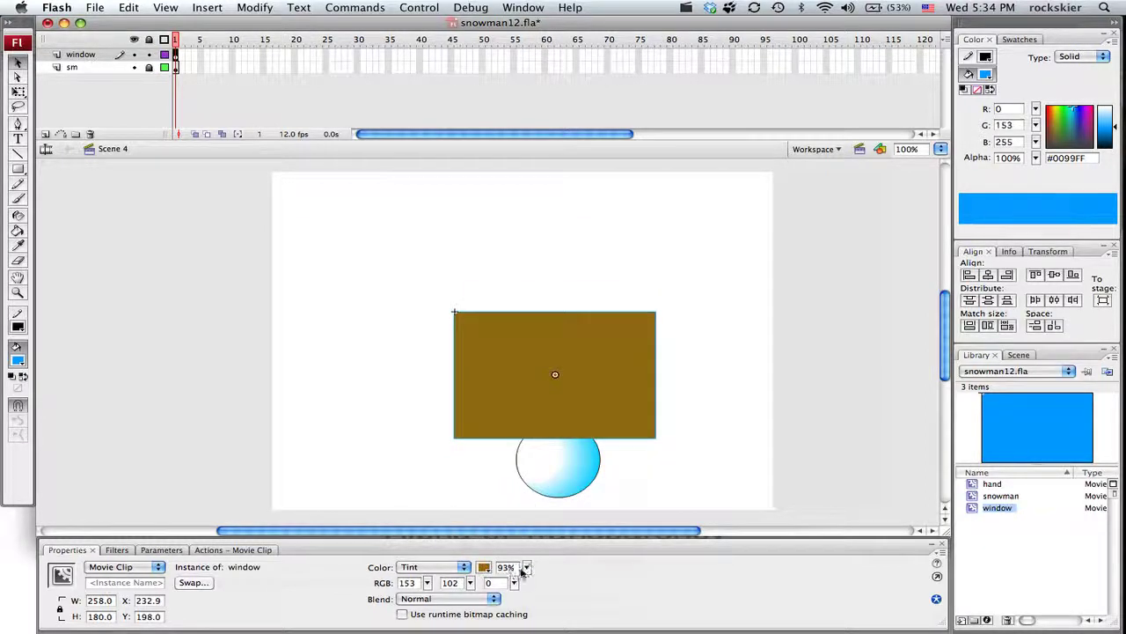
pyautogui.moveTo(526, 566)
pyautogui.mouseDown()
pyautogui.moveTo(526, 586)
pyautogui.moveTo(526, 559)
pyautogui.mouseUp()
pyautogui.click(440, 570)
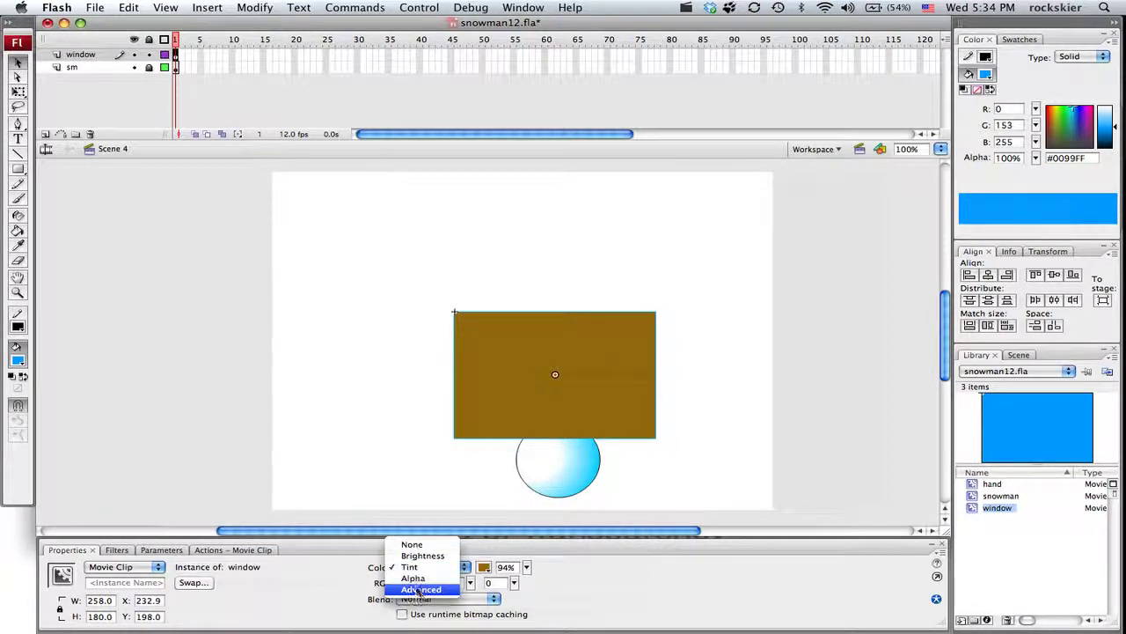
# - Try Advanced colour settings for alpha, green and red, then cancel back to 57% alpha
pyautogui.click(419, 592)
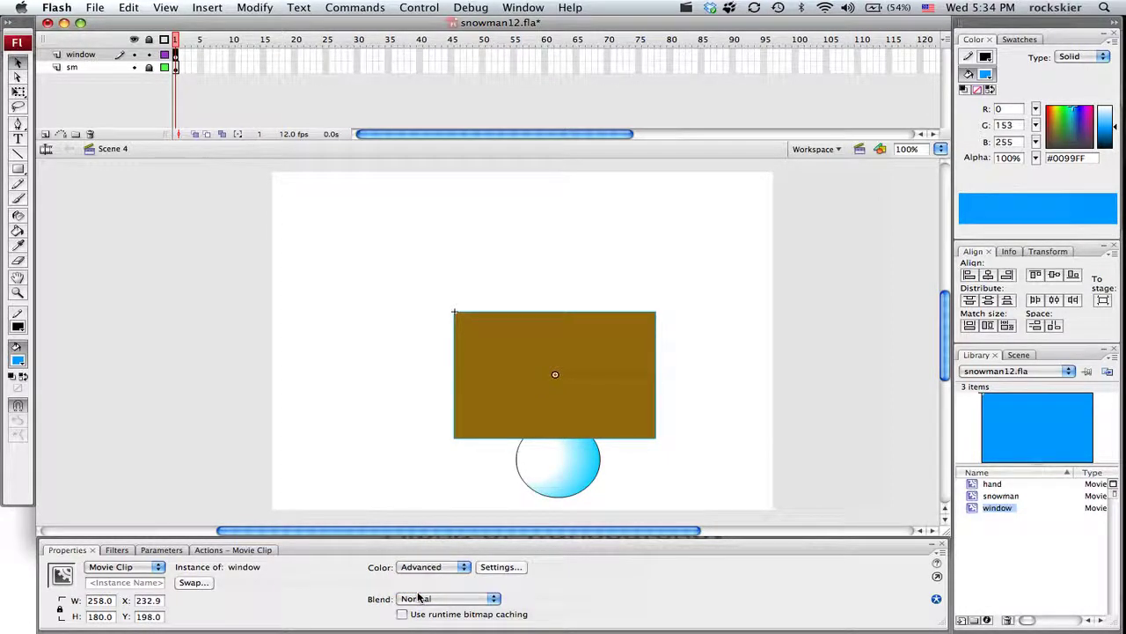
pyautogui.click(498, 566)
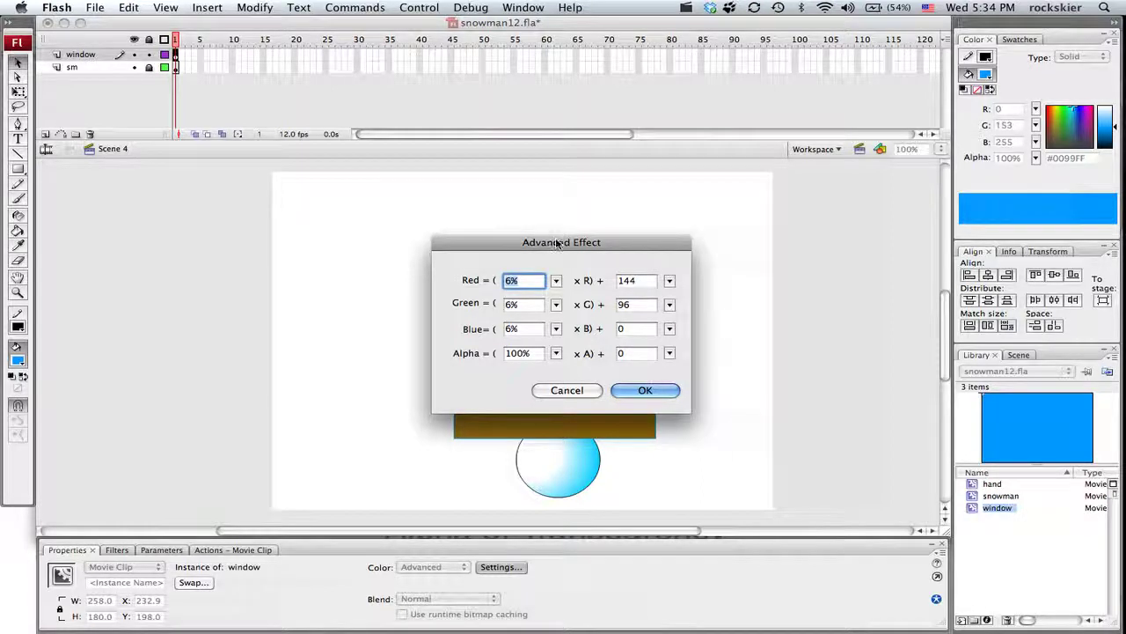
pyautogui.moveTo(556, 243); pyautogui.dragTo(874, 275)
pyautogui.moveTo(873, 388); pyautogui.dragTo(872, 405)
pyautogui.moveTo(873, 339); pyautogui.dragTo(871, 313)
pyautogui.moveTo(987, 339); pyautogui.dragTo(987, 363)
pyautogui.moveTo(988, 314); pyautogui.dragTo(984, 378)
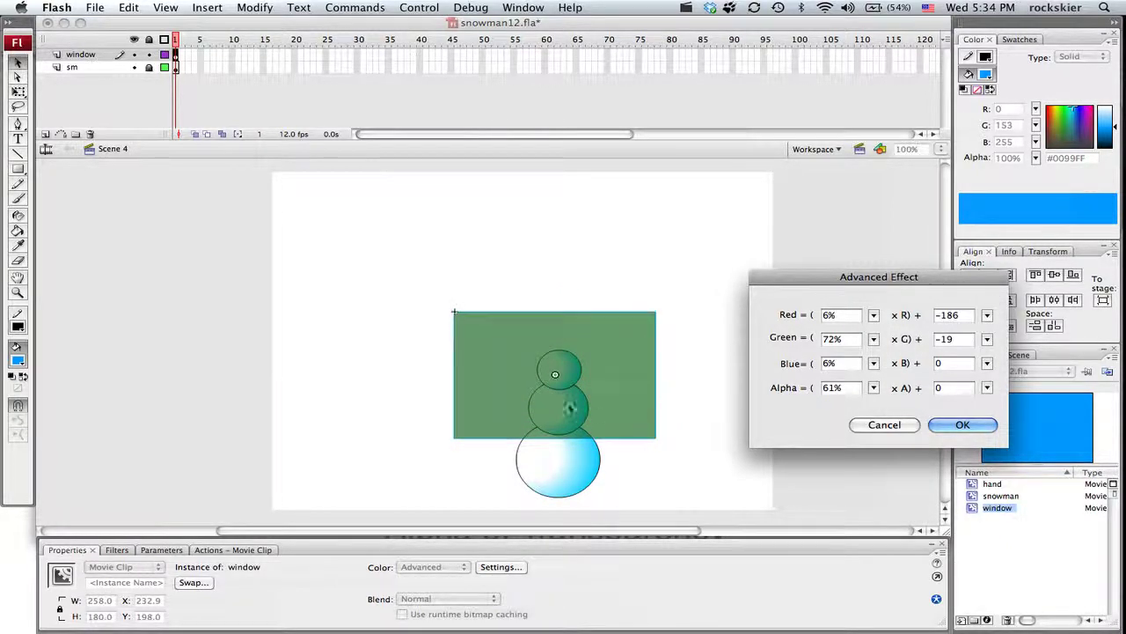
pyautogui.click(884, 425)
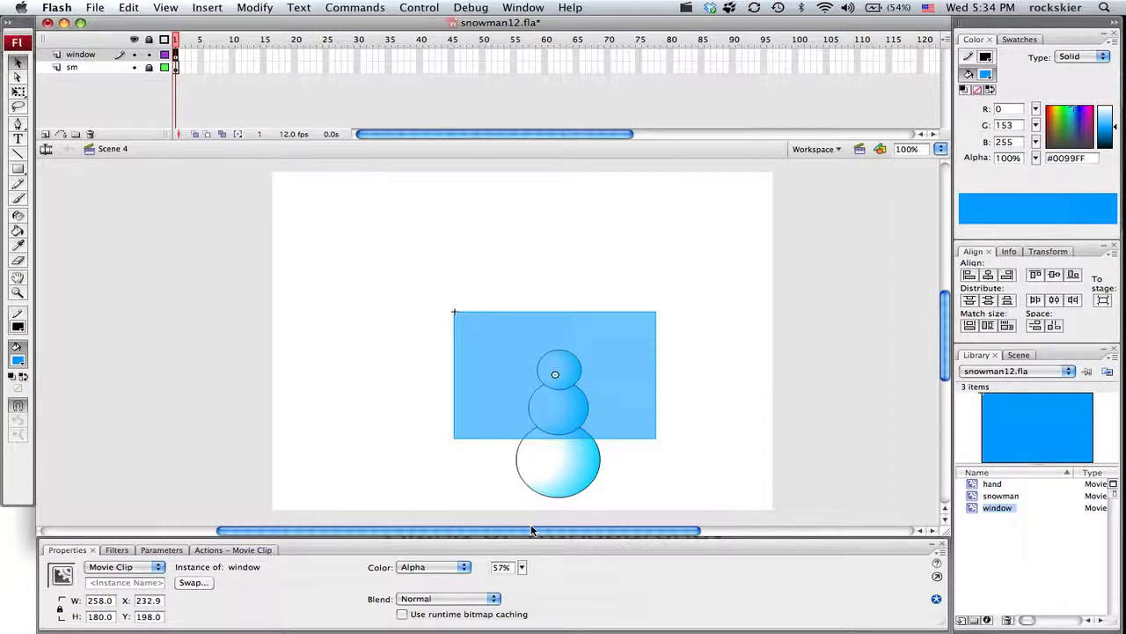
# - Try a Brightness colour effect on the window clip
pyautogui.click(460, 566)
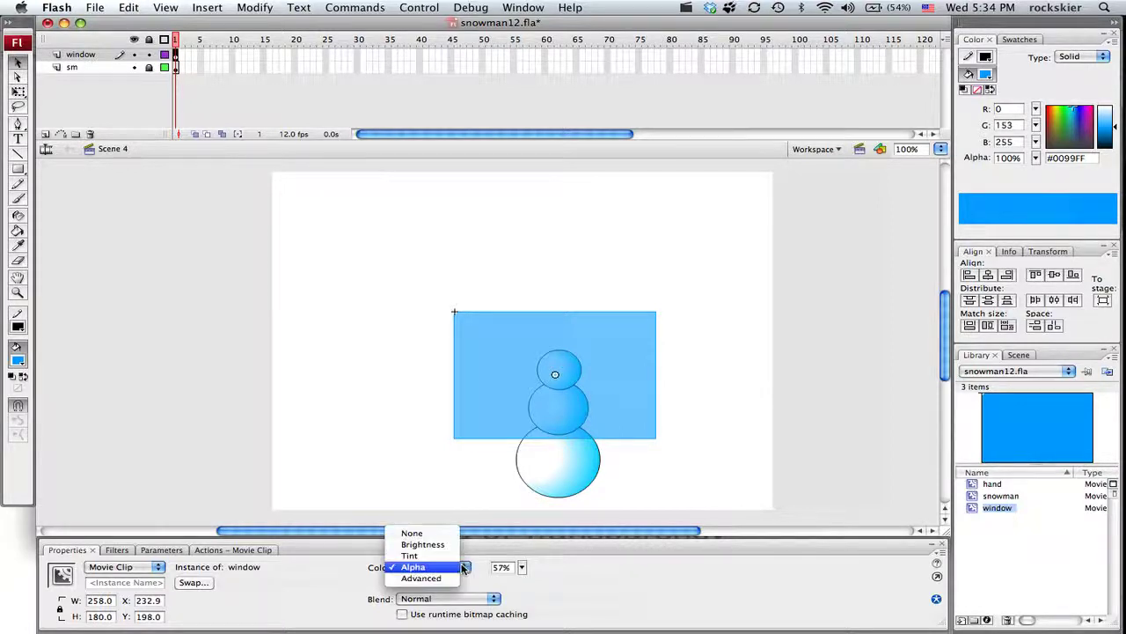
pyautogui.click(423, 544)
pyautogui.moveTo(522, 566)
pyautogui.mouseDown()
pyautogui.moveTo(520, 530)
pyautogui.moveTo(519, 603)
pyautogui.moveTo(523, 570)
pyautogui.mouseUp()
# - Set the window clip's colour effect to None and move it to X -2.0, Y -1.0
pyautogui.click(420, 451)
pyautogui.click(471, 426)
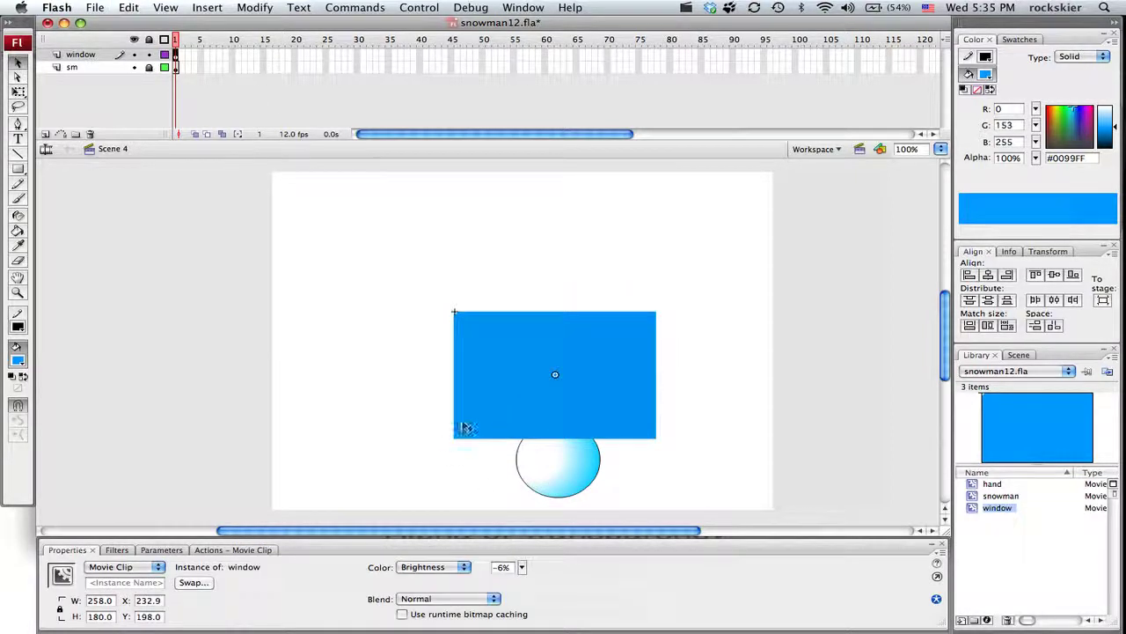
pyautogui.click(443, 426)
pyautogui.click(477, 416)
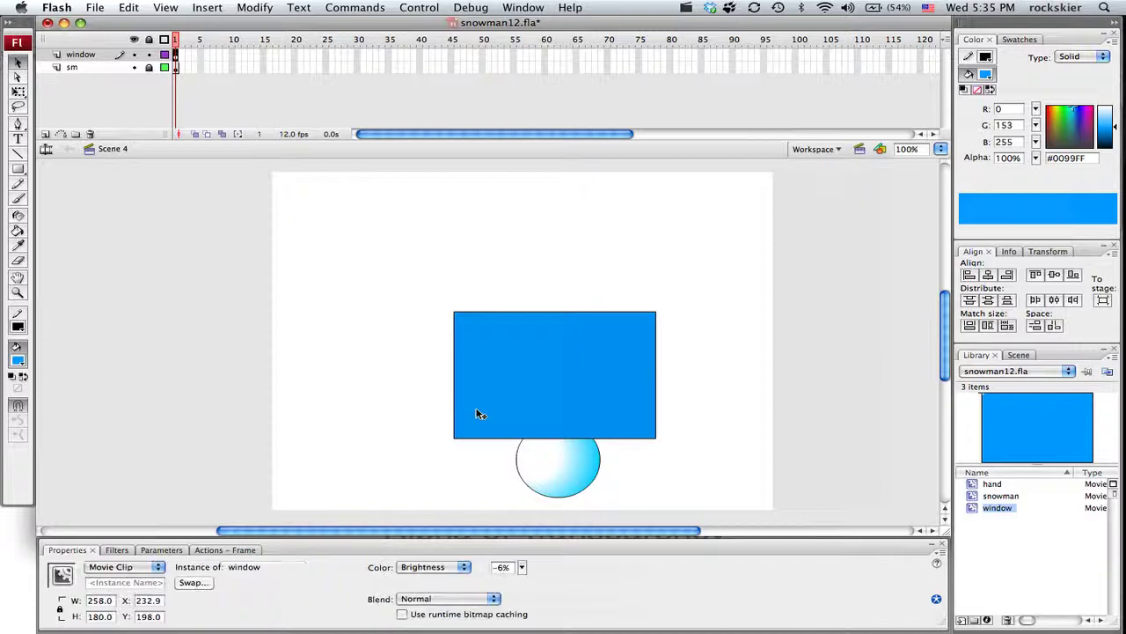
pyautogui.click(464, 567)
pyautogui.click(414, 554)
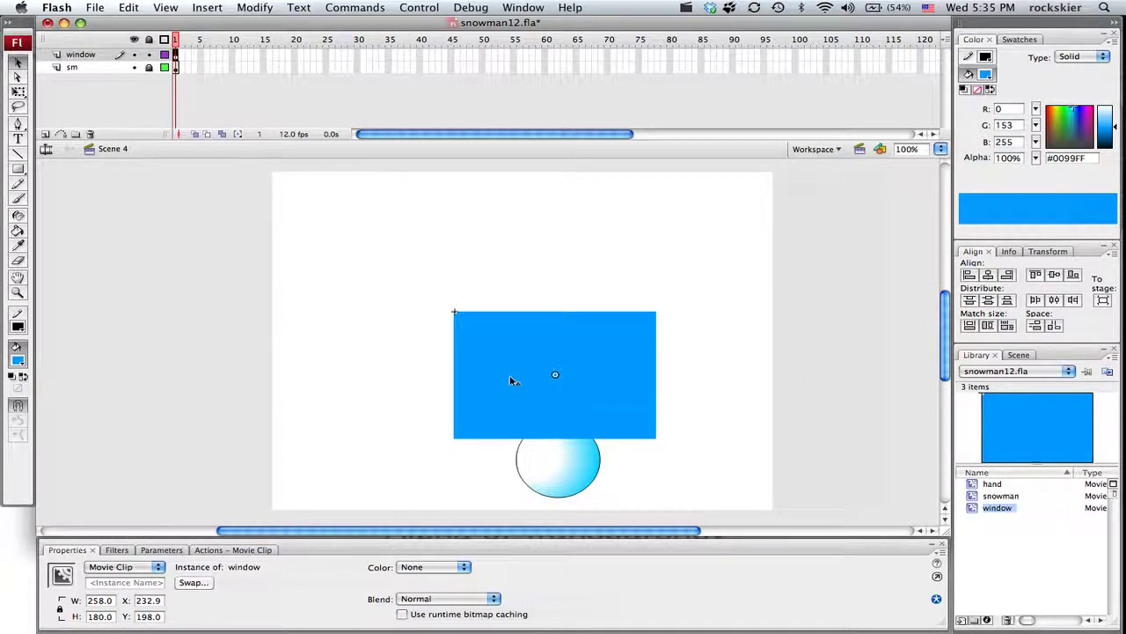
pyautogui.moveTo(489, 430); pyautogui.dragTo(306, 290)
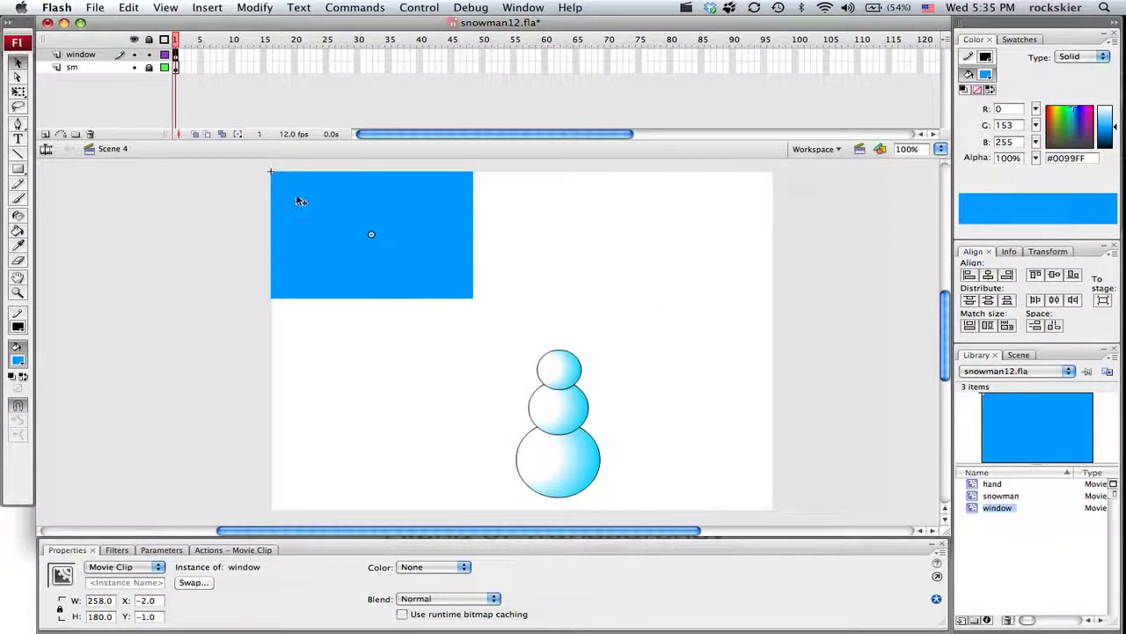
# - Edit the window symbol to fill its rectangle with black, then return to Scene 4
pyautogui.doubleClick(330, 267)
pyautogui.click(20, 358)
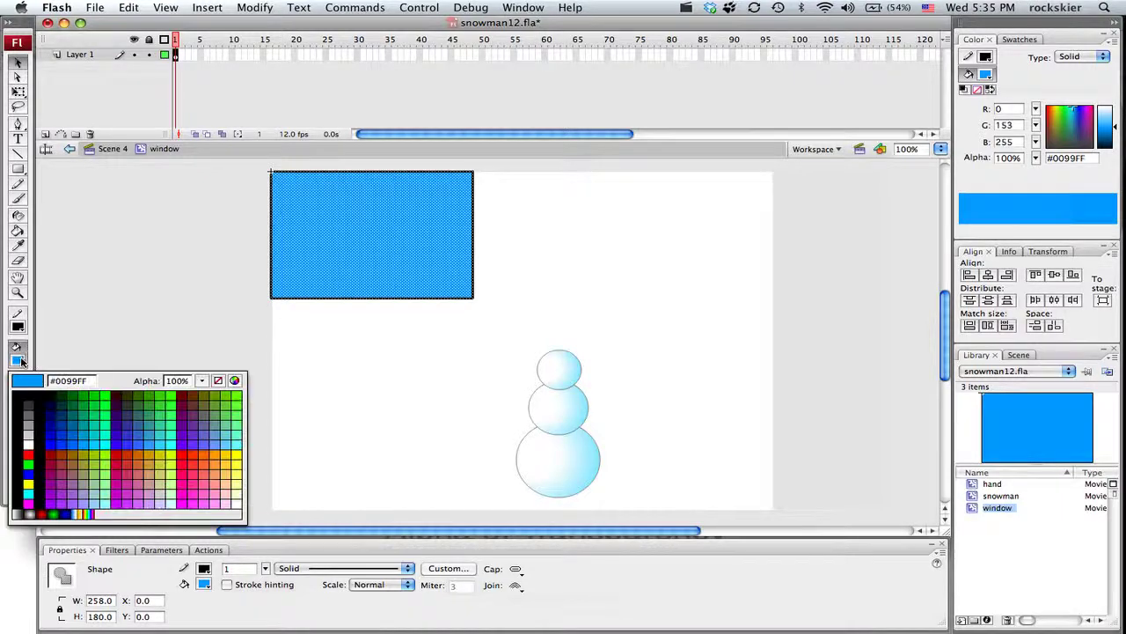
pyautogui.click(28, 394)
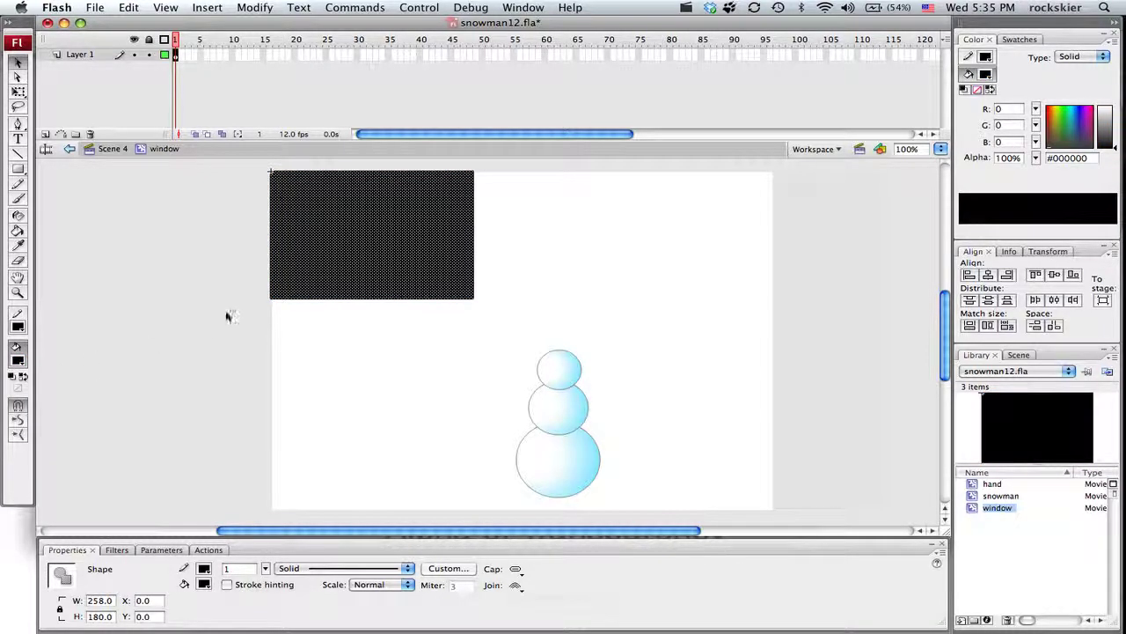
pyautogui.doubleClick(227, 316)
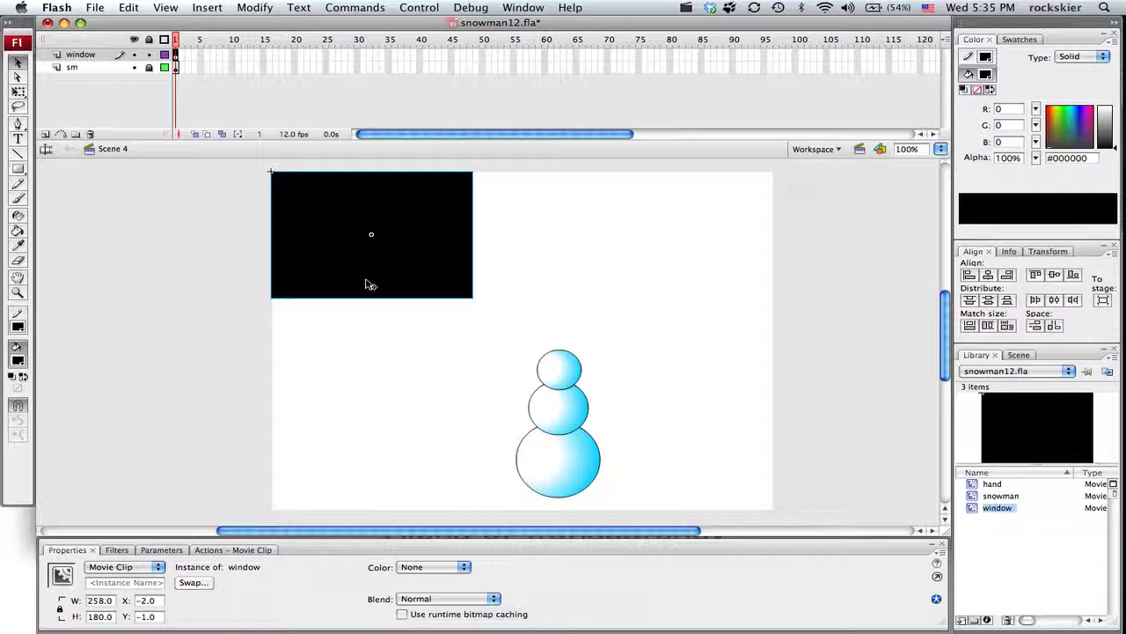
# - Scale the window clip to 774 × 540 at X -84.0, Y -46.1, covering the stage
pyautogui.moveTo(398, 272)
pyautogui.mouseDown()
pyautogui.moveTo(432, 317)
pyautogui.moveTo(398, 261)
pyautogui.moveTo(407, 266)
pyautogui.mouseUp()
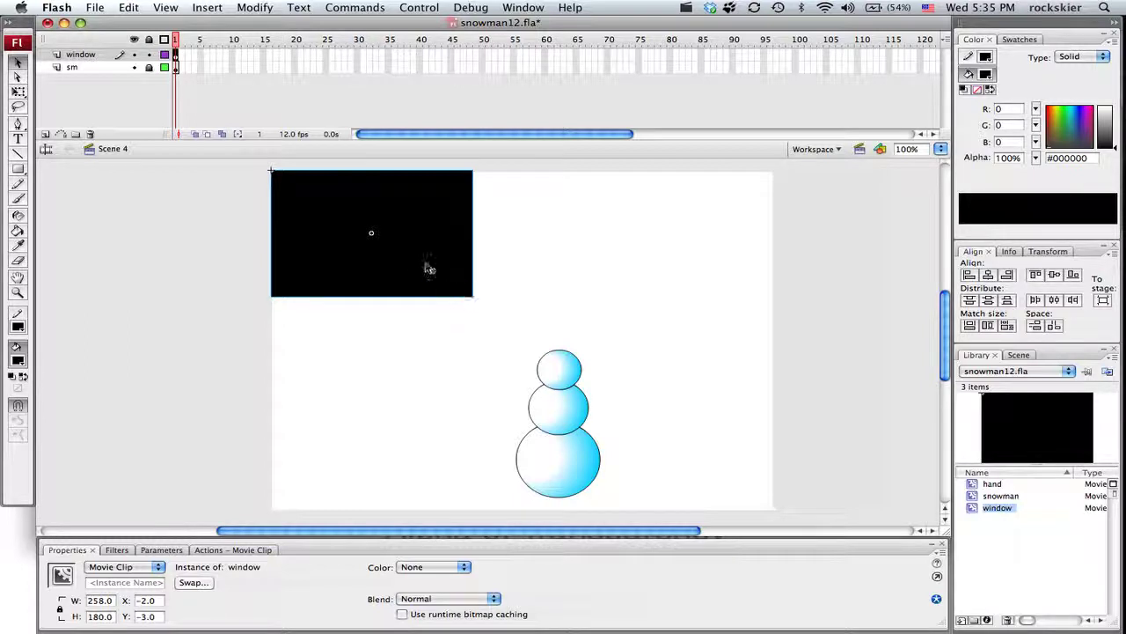
pyautogui.moveTo(443, 267); pyautogui.dragTo(484, 320)
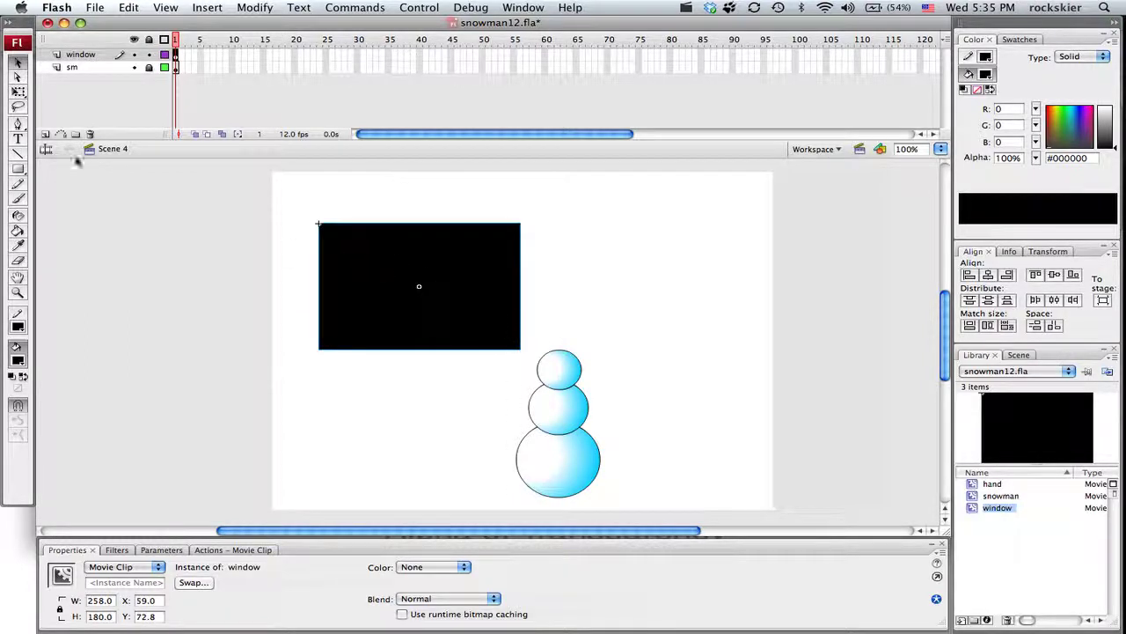
pyautogui.click(16, 90)
pyautogui.moveTo(462, 312); pyautogui.dragTo(412, 257)
pyautogui.moveTo(467, 301); pyautogui.dragTo(674, 422)
pyautogui.moveTo(586, 375); pyautogui.dragTo(712, 444)
pyautogui.click(151, 322)
pyautogui.click(314, 302)
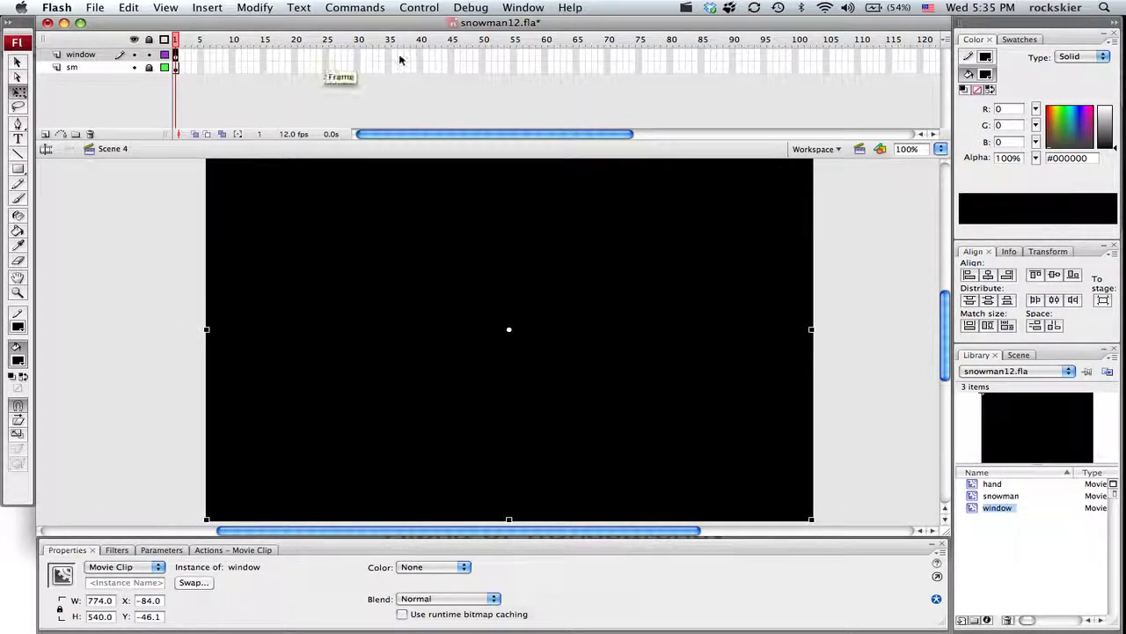
# - Add a keyframe at frame 20 on the window layer and set the black clip's Alpha to 0%
pyautogui.click(297, 56)
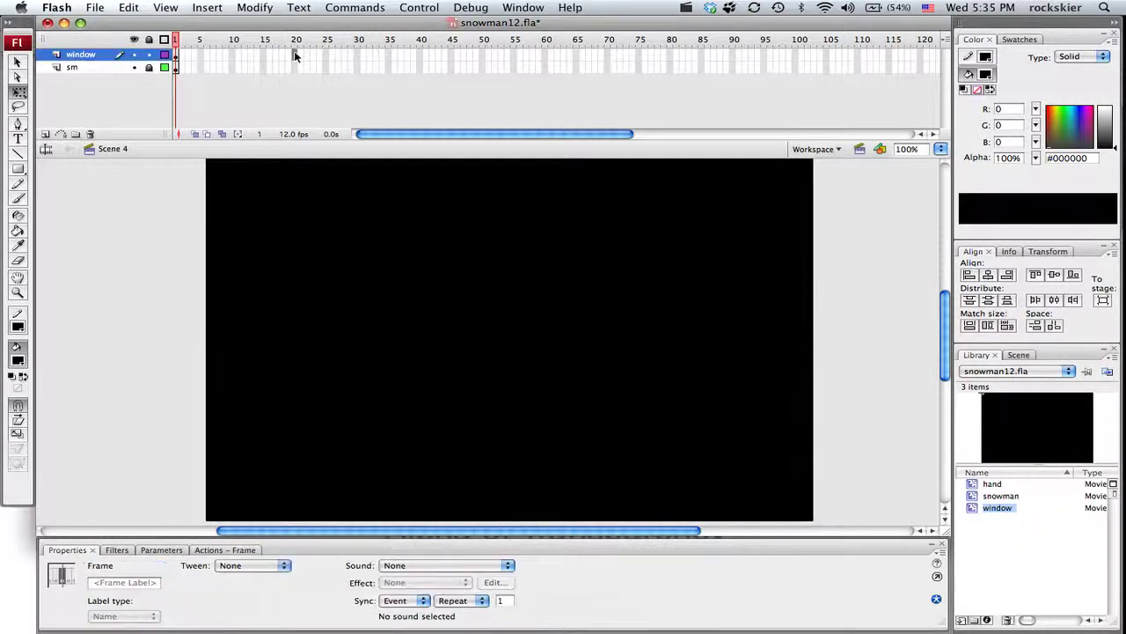
pyautogui.rightClick(295, 55)
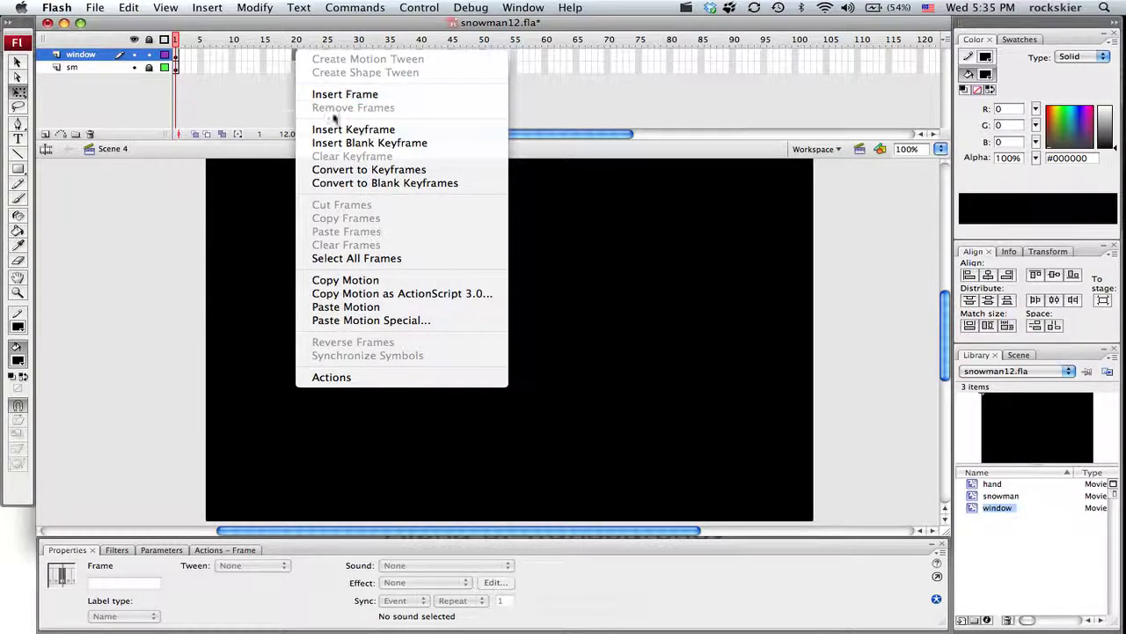
pyautogui.click(339, 129)
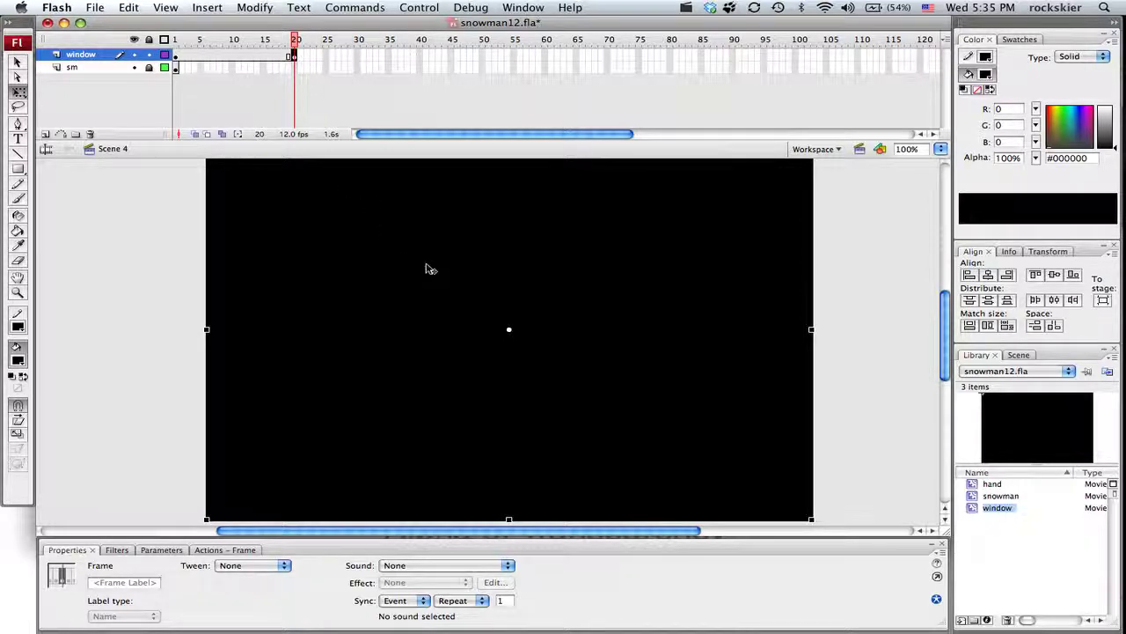
pyautogui.click(421, 291)
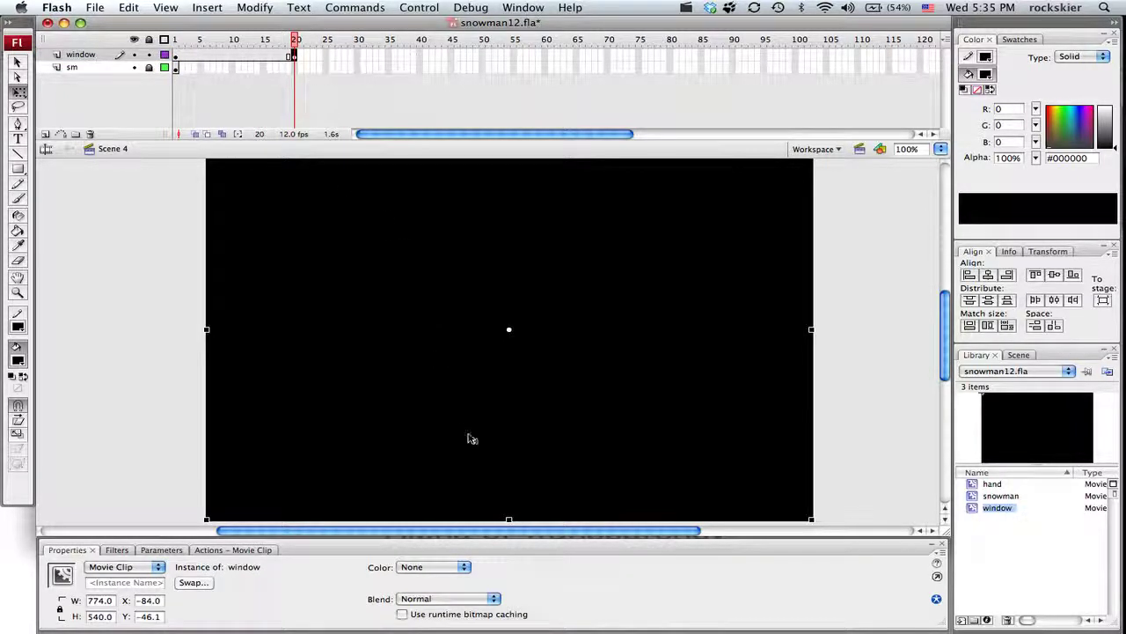
pyautogui.click(458, 567)
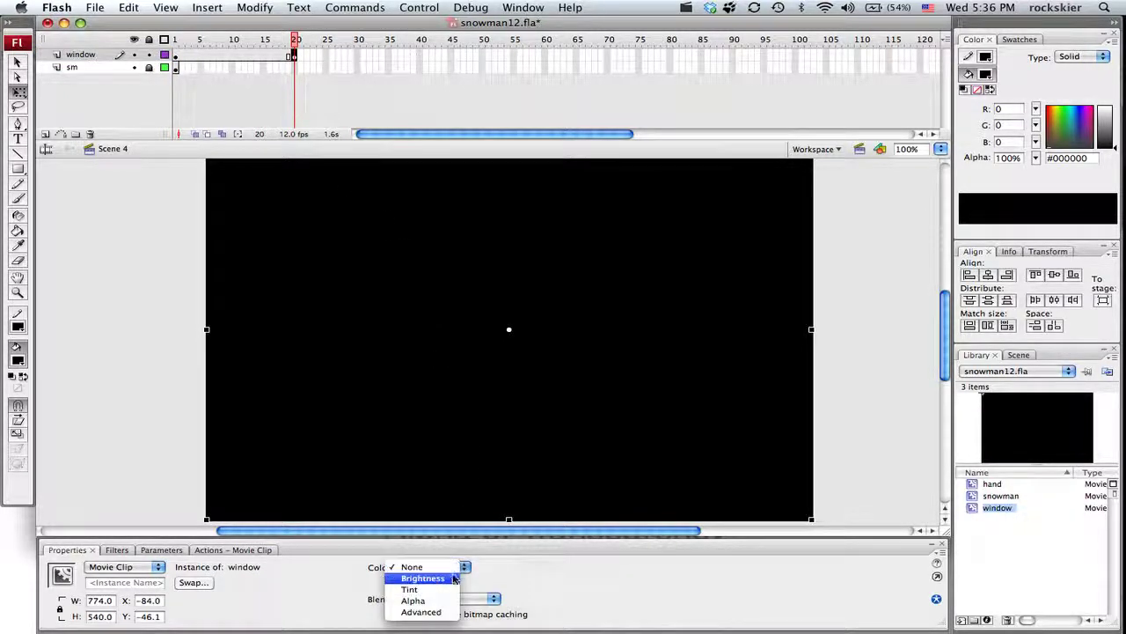
pyautogui.press('Escape')
pyautogui.click(450, 602)
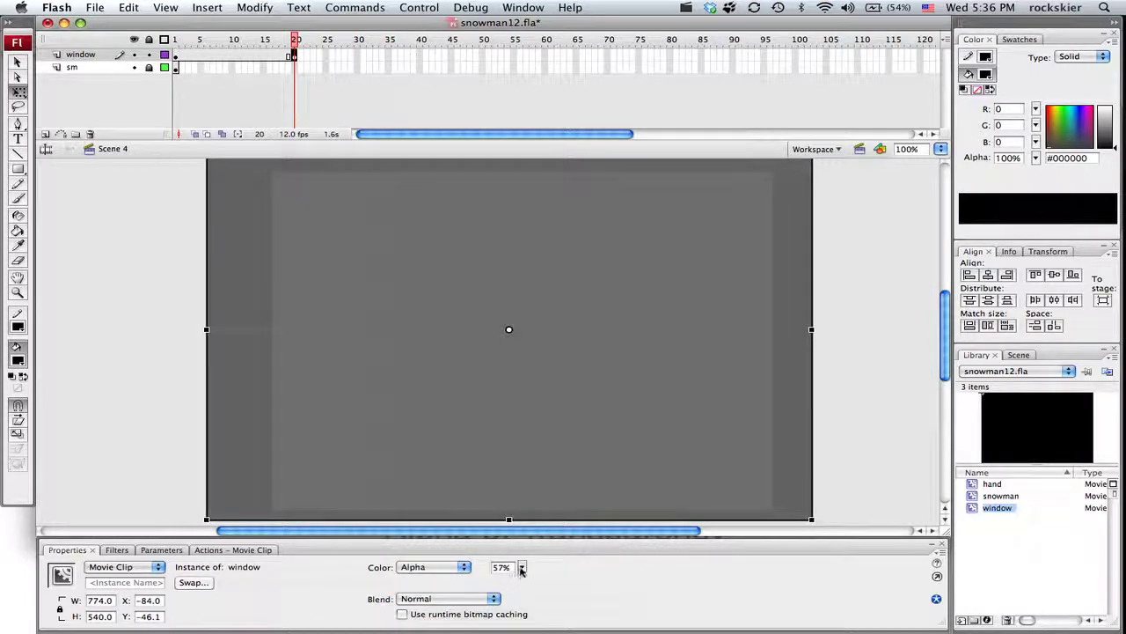
pyautogui.moveTo(521, 570); pyautogui.dragTo(522, 621)
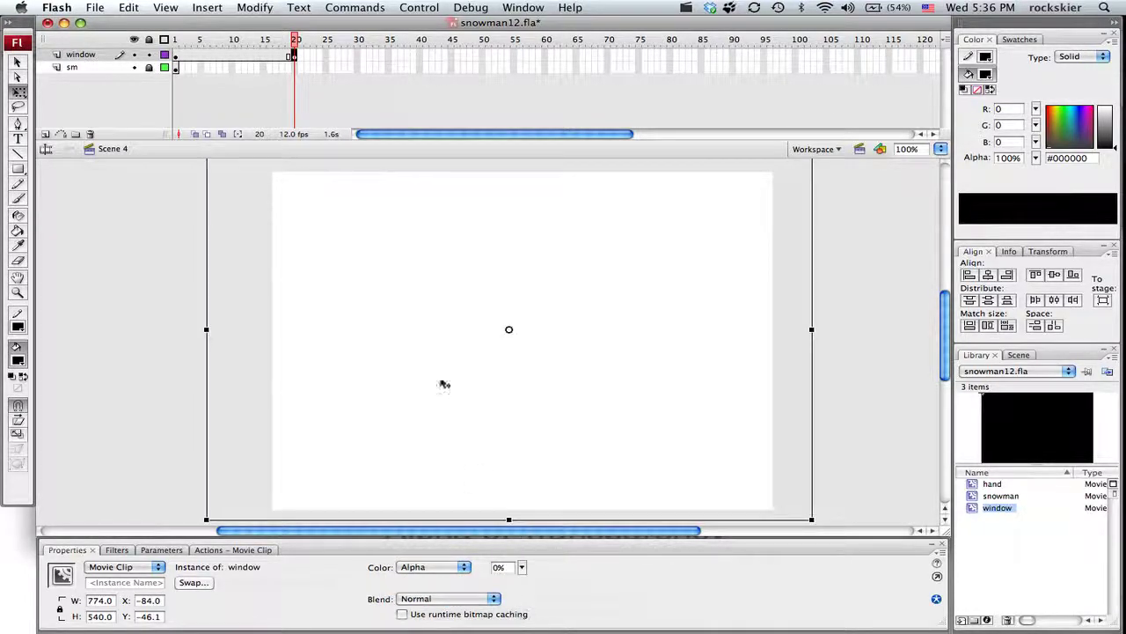
# - Create a motion tween on the window layer from frame 7 and preview the fade
pyautogui.click(177, 56)
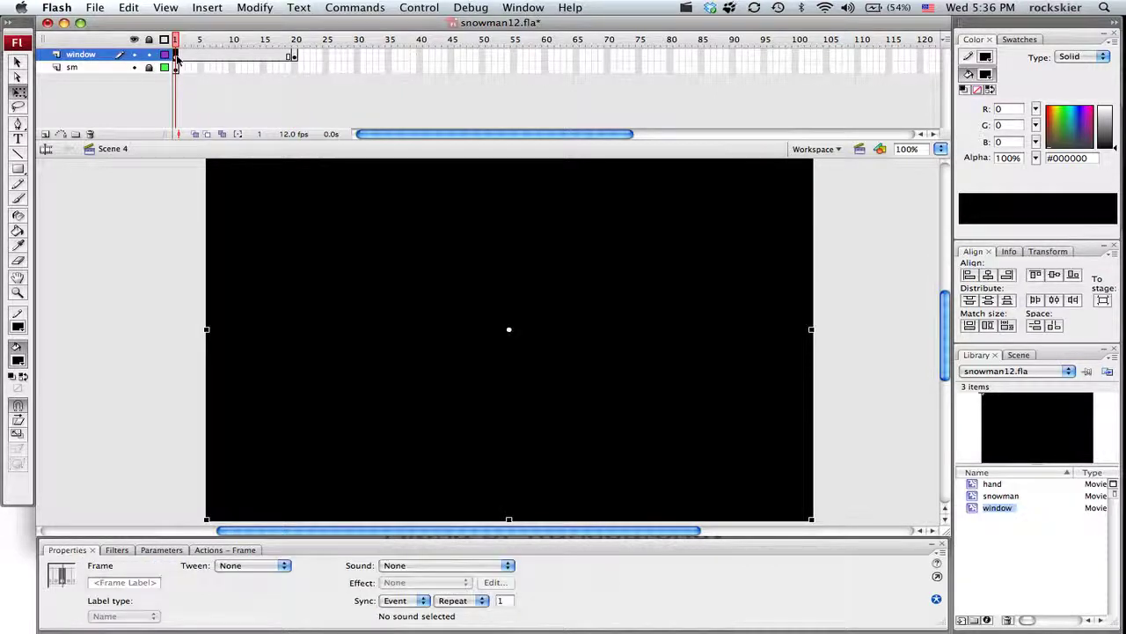
pyautogui.click(298, 56)
pyautogui.click(215, 55)
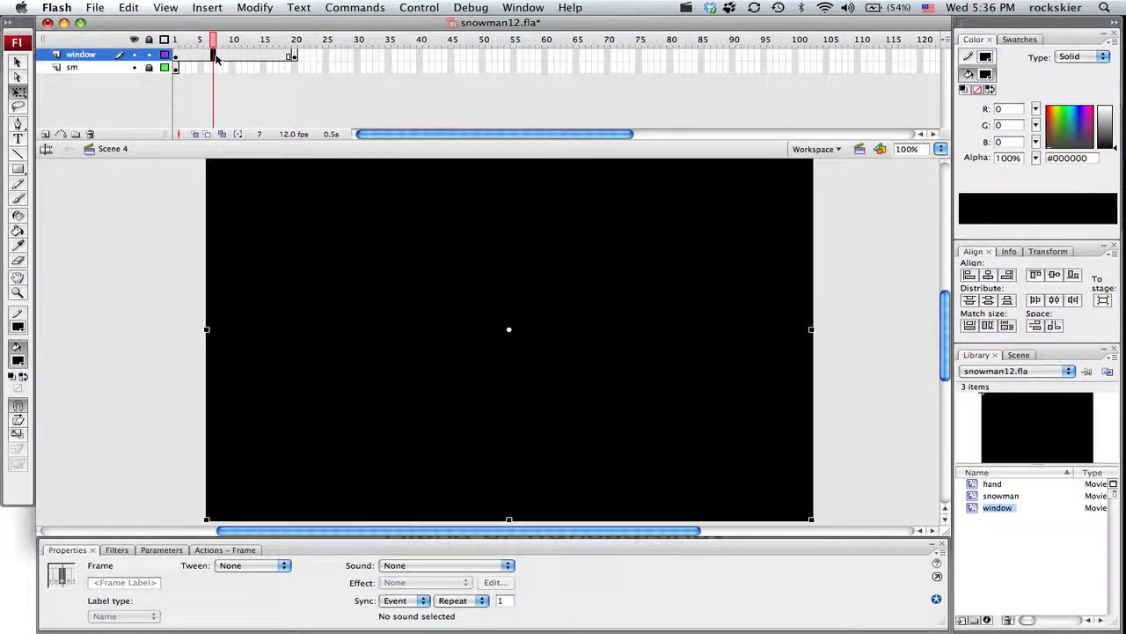
pyautogui.rightClick(215, 57)
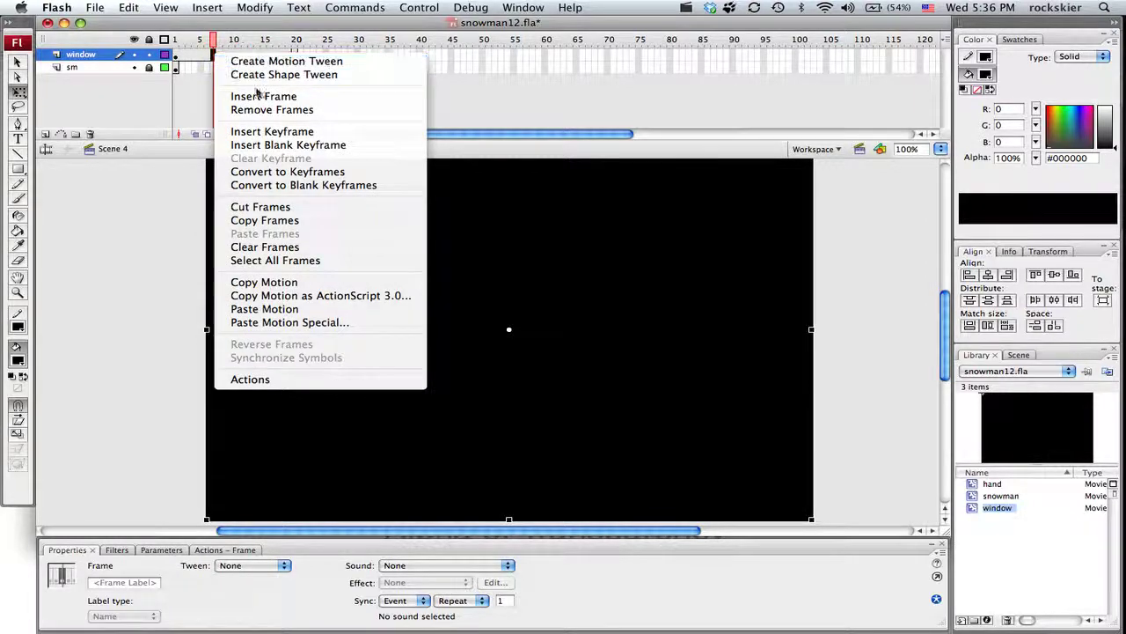
pyautogui.click(273, 61)
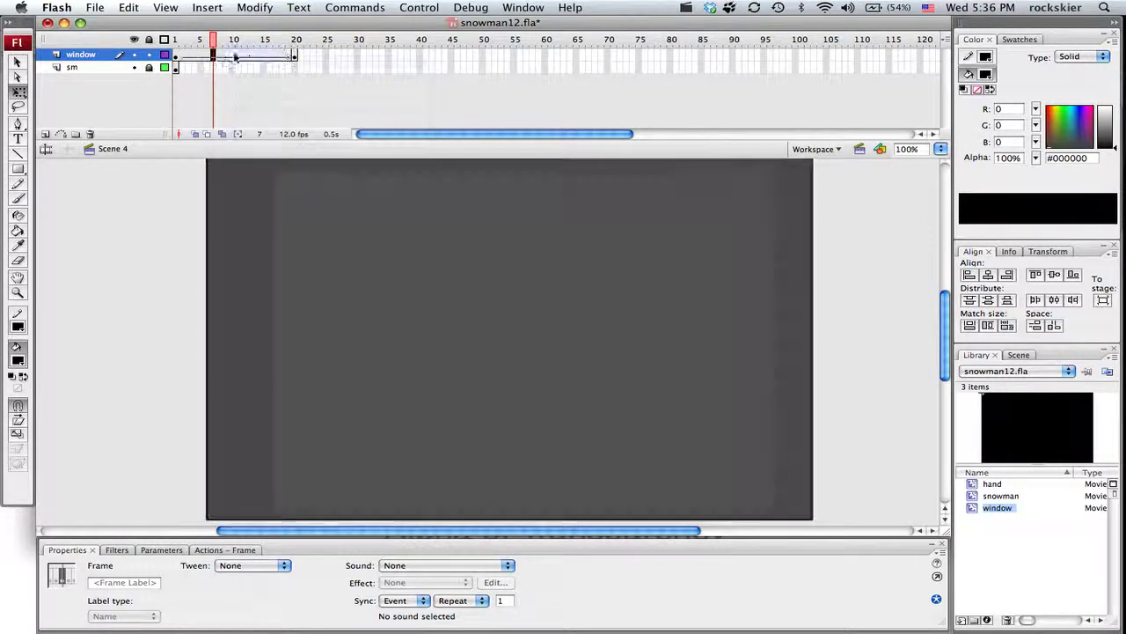
pyautogui.press('Return')
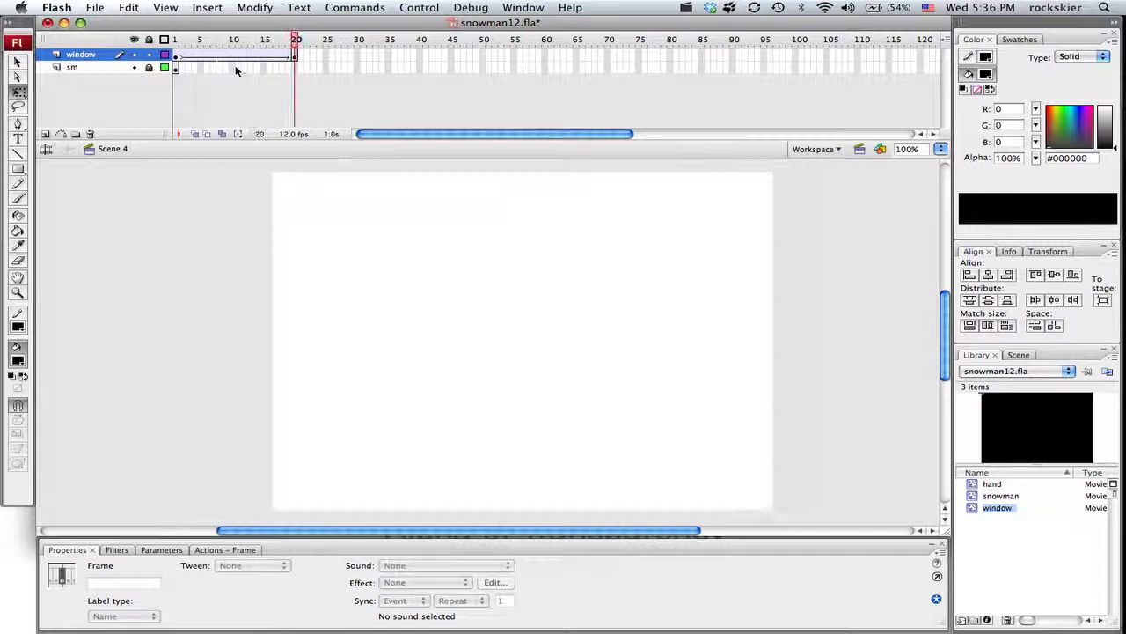
# - Extend the sm layer to frame 20 with Insert Frame and replay the window fade
pyautogui.click(294, 67)
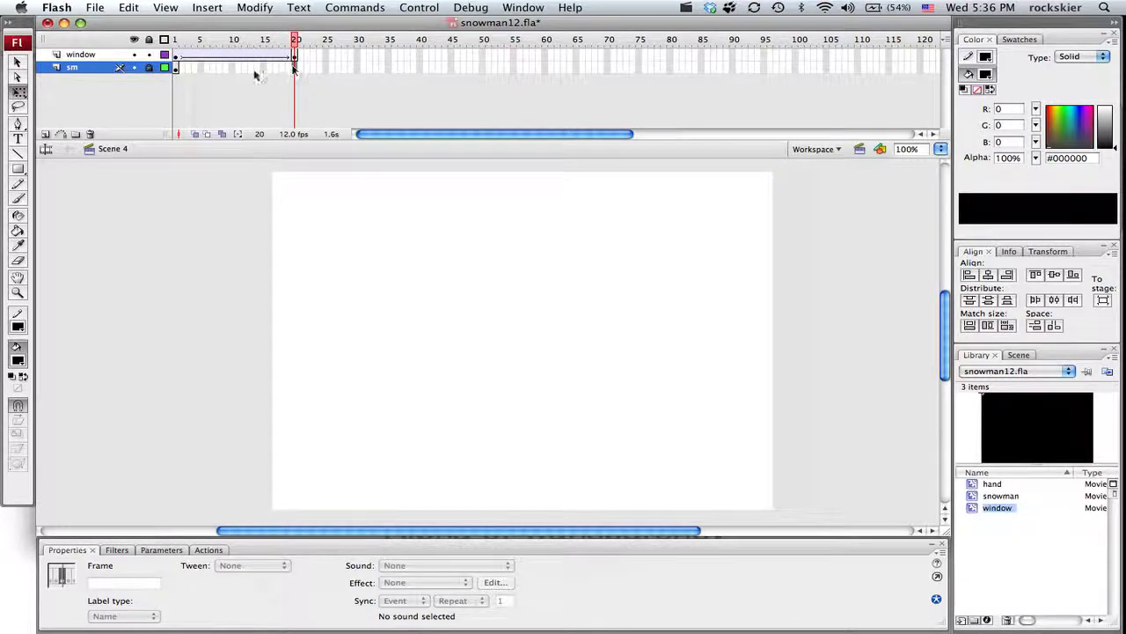
pyautogui.rightClick(296, 67)
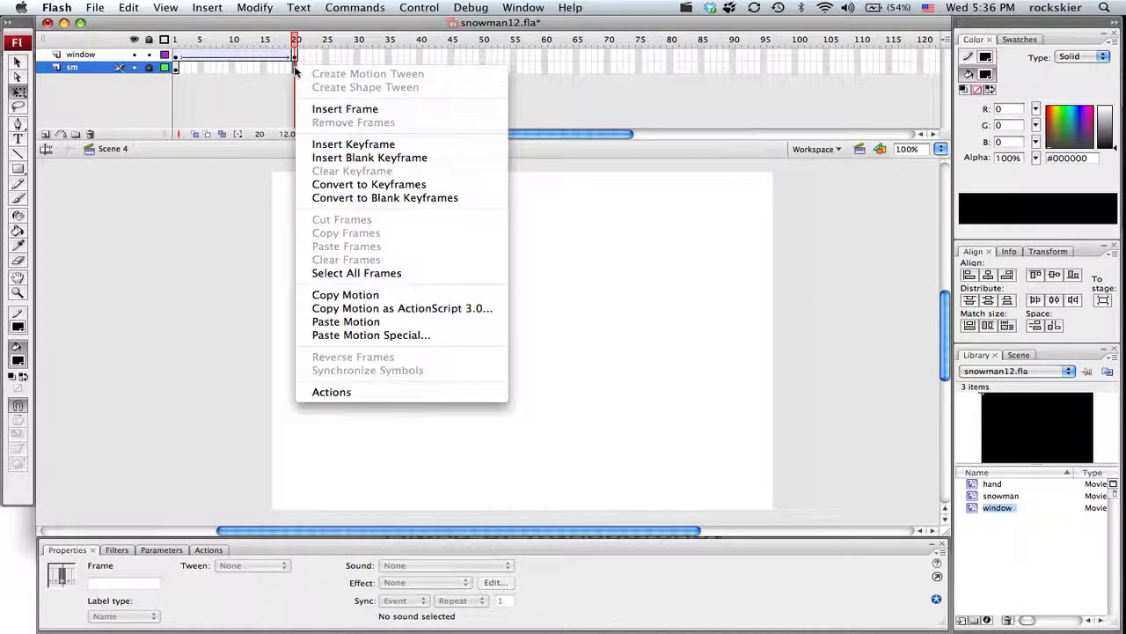
pyautogui.click(347, 109)
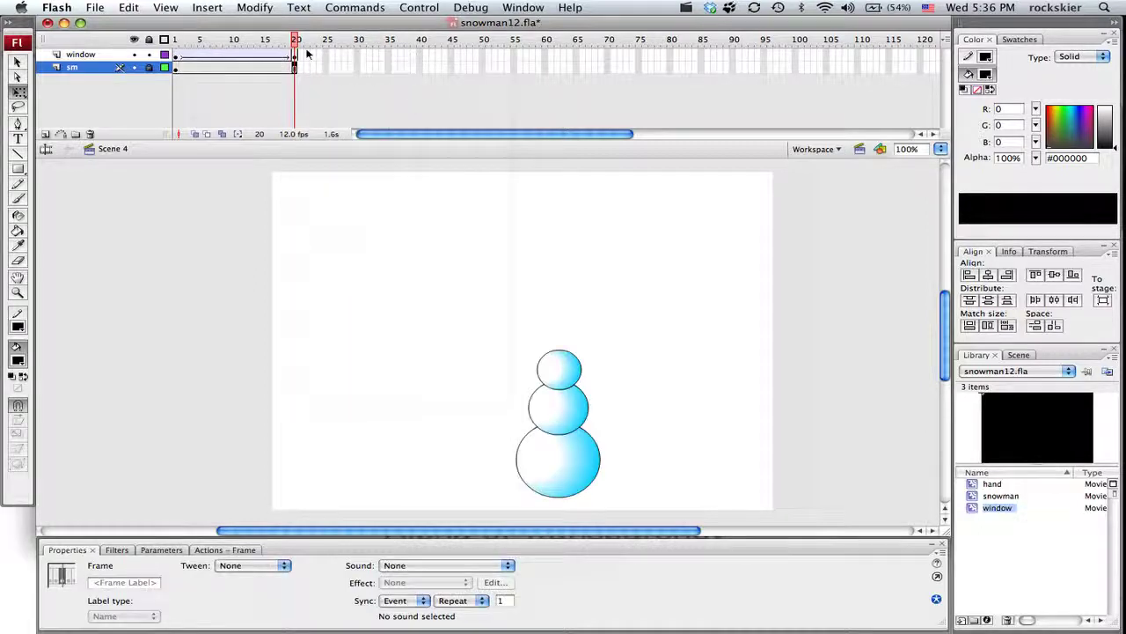
pyautogui.moveTo(307, 55); pyautogui.dragTo(187, 54)
pyautogui.press('Return')
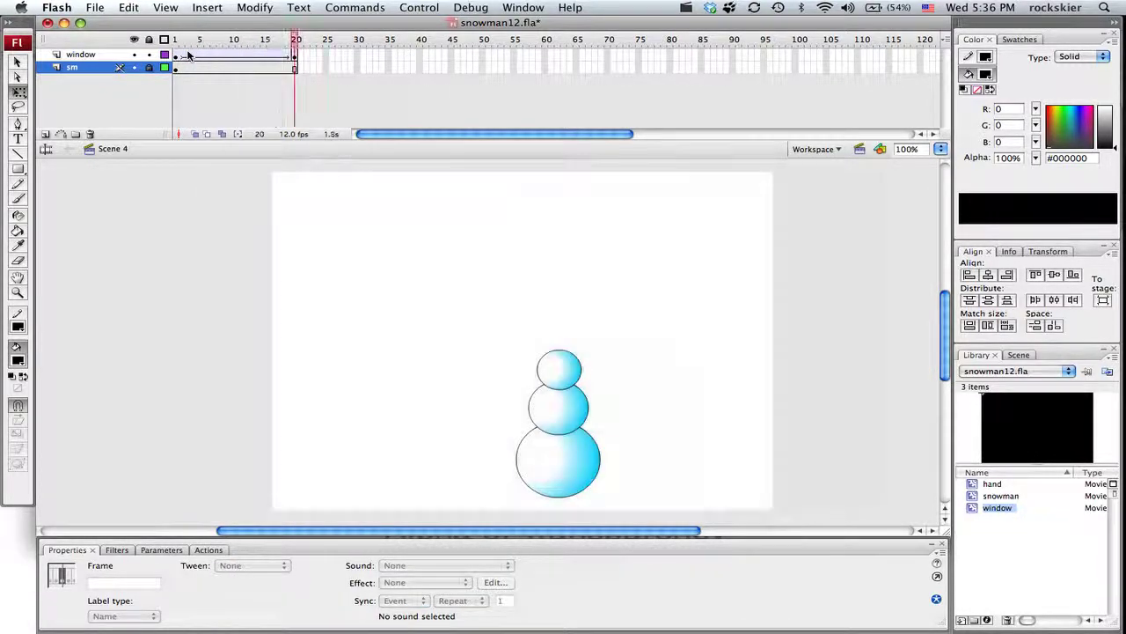
pyautogui.press('Return')
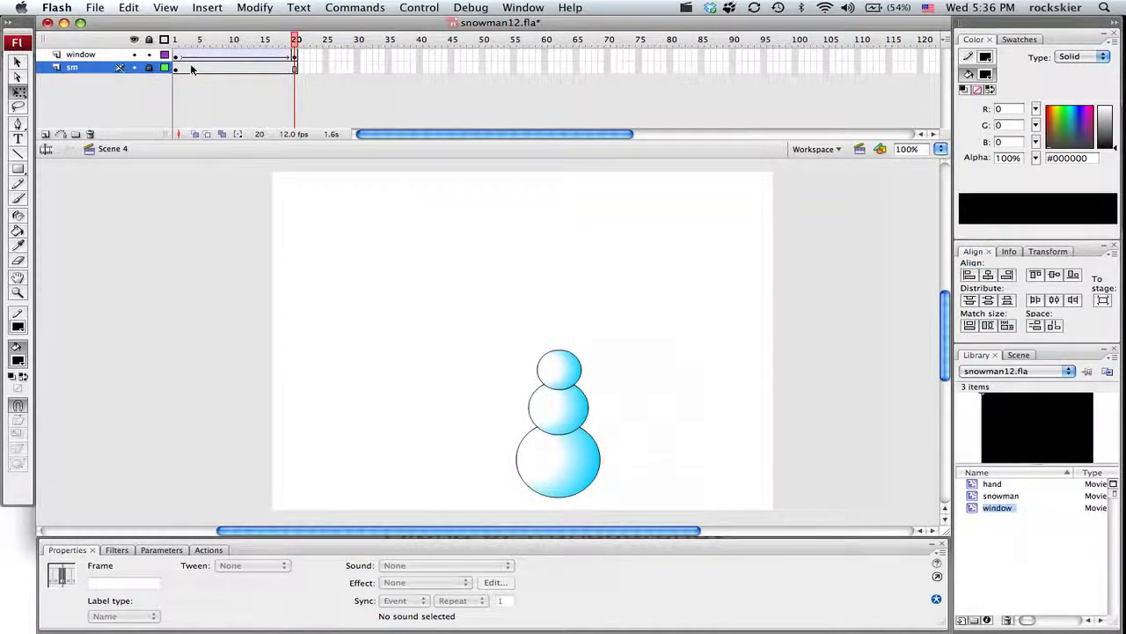
# - Hide the window layer so the snowman on the sm layer is visible
pyautogui.click(187, 68)
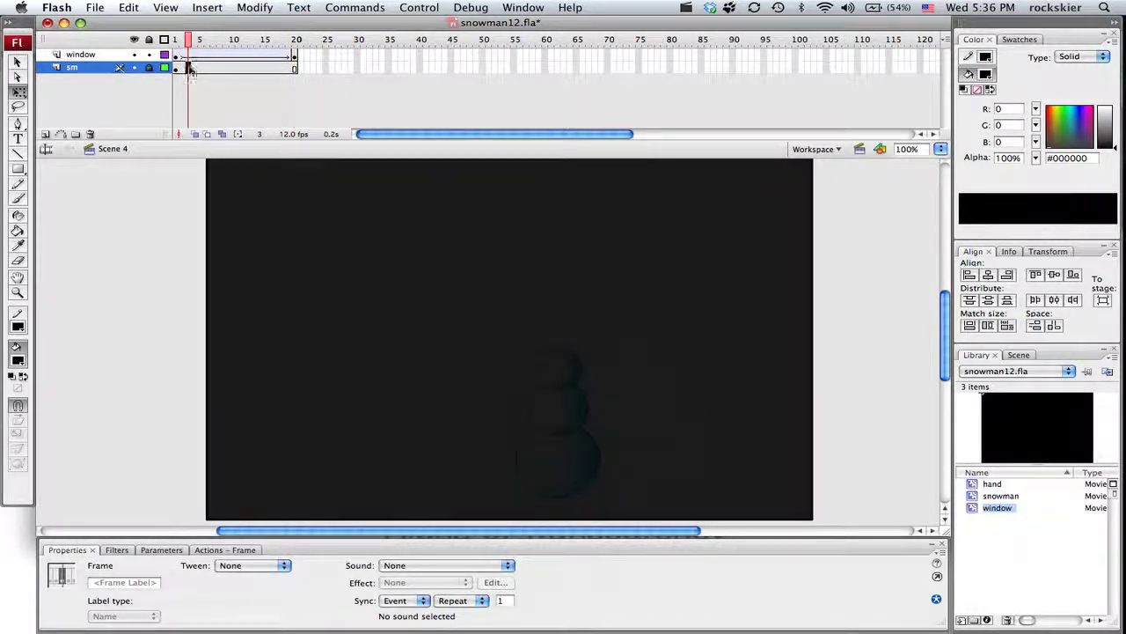
pyautogui.click(134, 55)
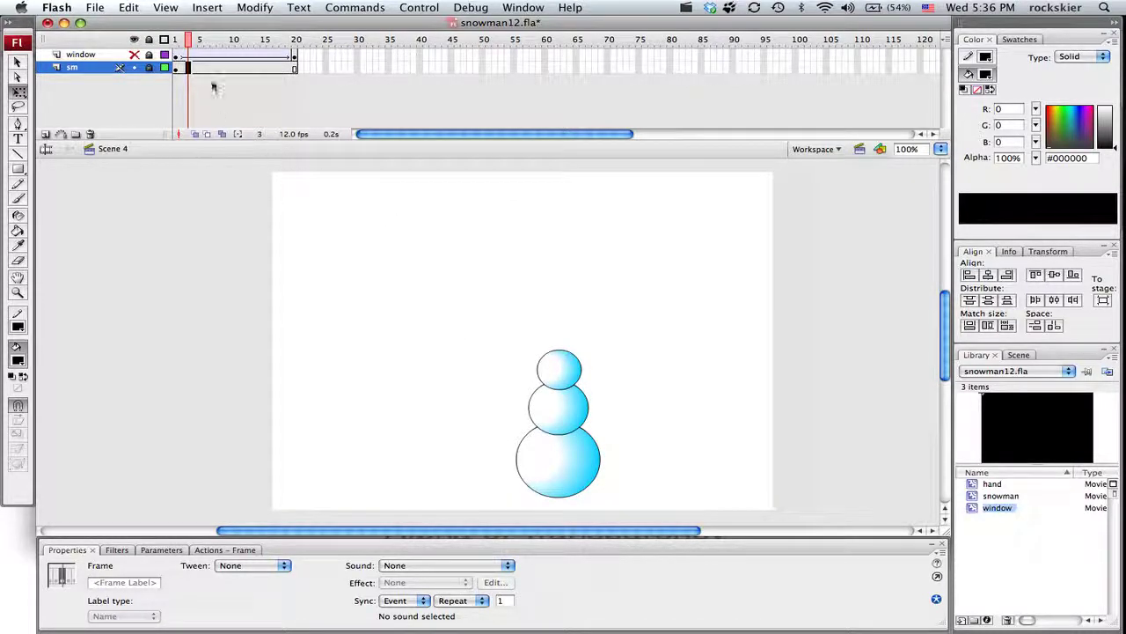
pyautogui.click(245, 69)
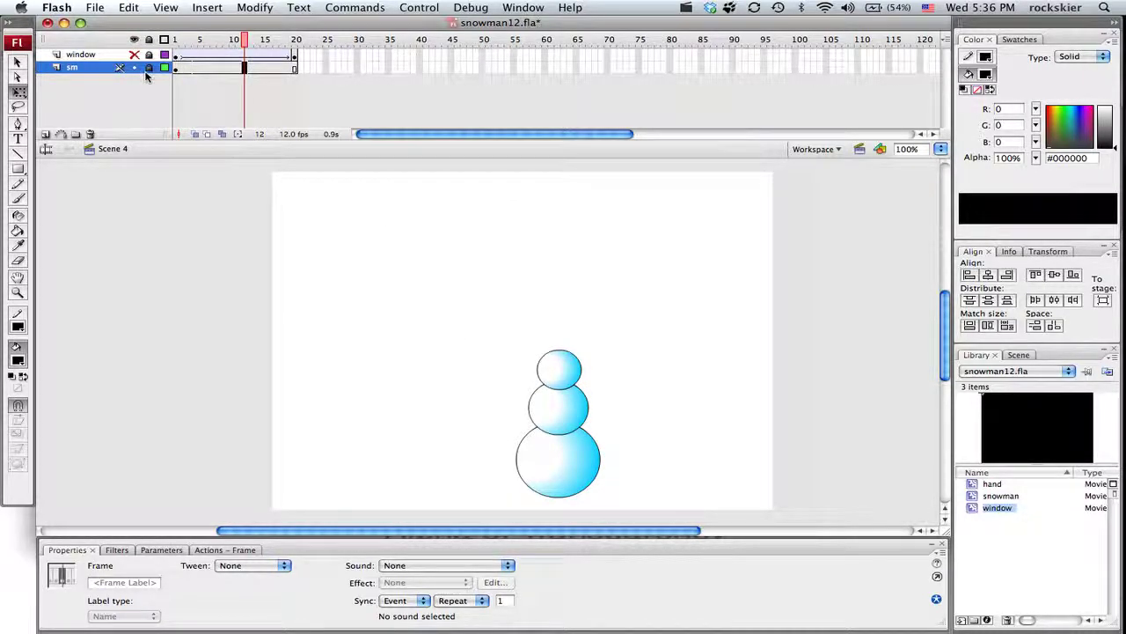
# - Insert keyframes at frames 12 and 20 on the sm layer
pyautogui.rightClick(247, 74)
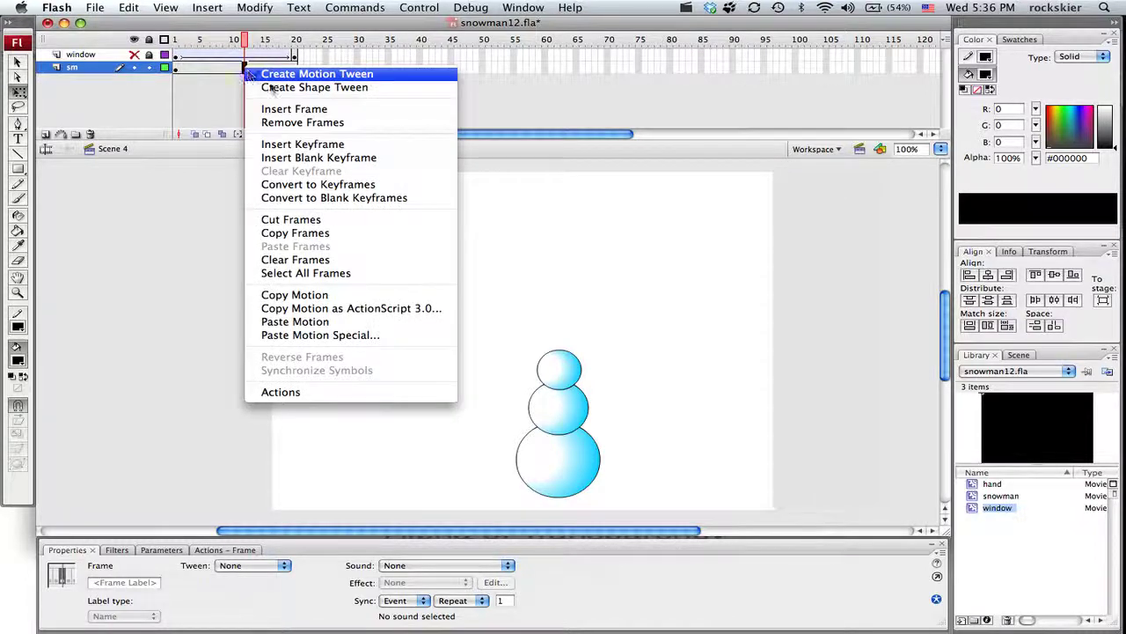
pyautogui.click(326, 144)
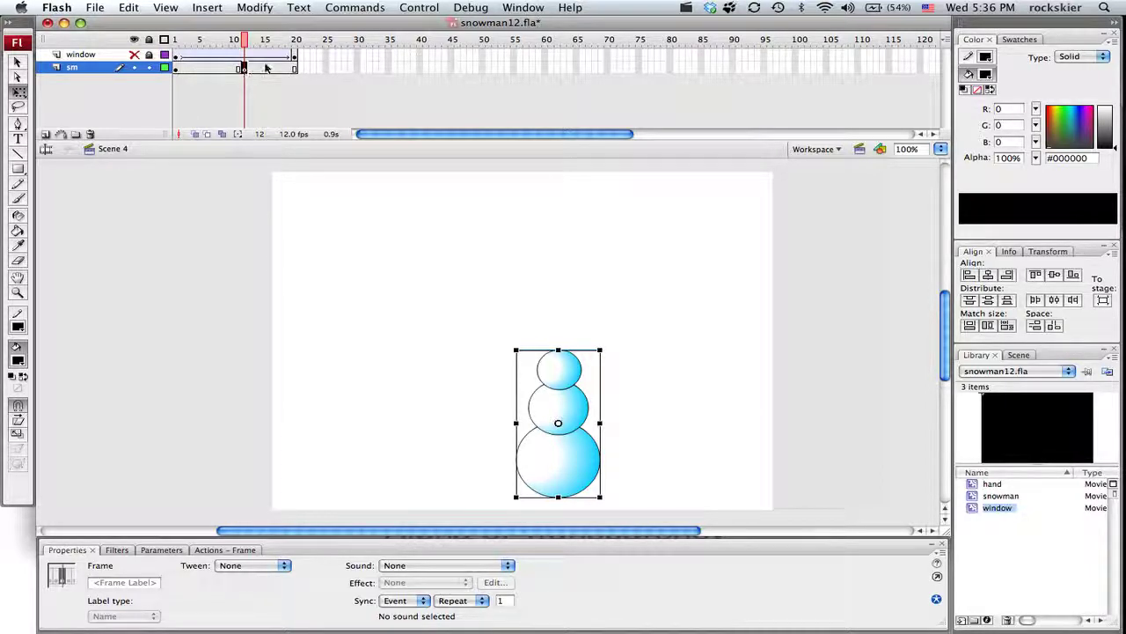
pyautogui.click(294, 70)
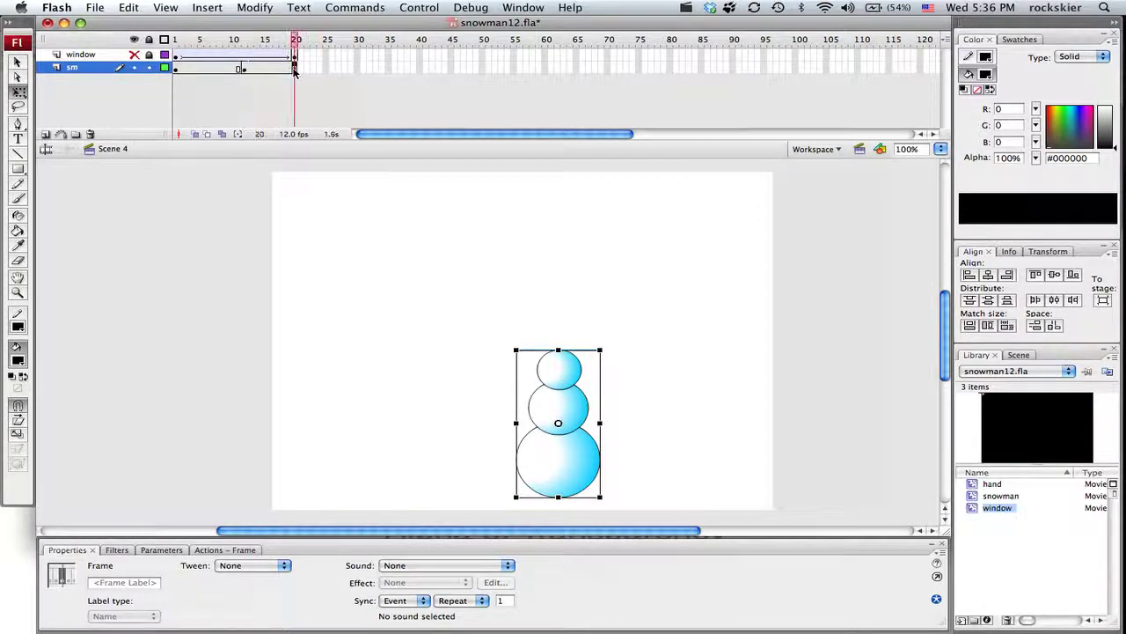
pyautogui.rightClick(294, 70)
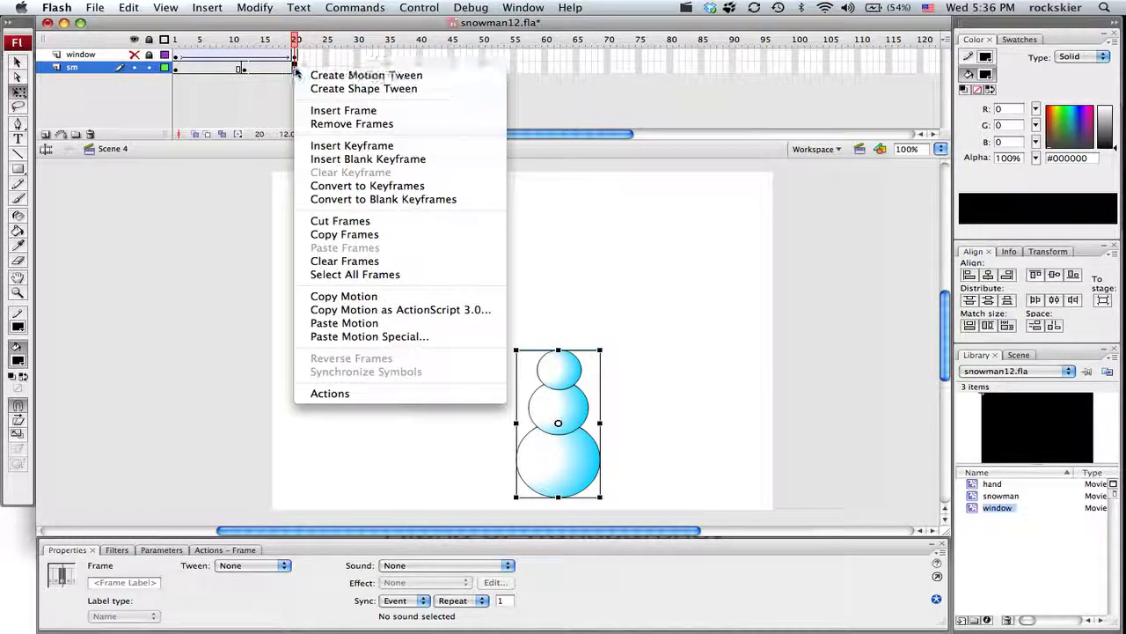
pyautogui.click(352, 146)
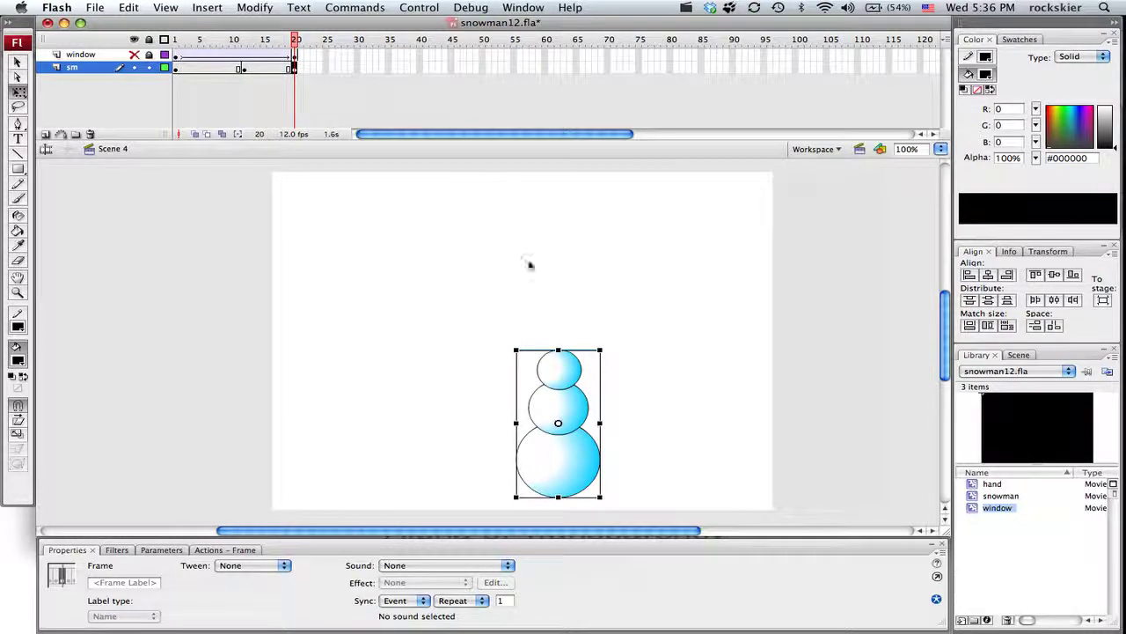
# - Set the snowman's Color to Alpha 0% at the frame-20 keyframe
pyautogui.click(566, 426)
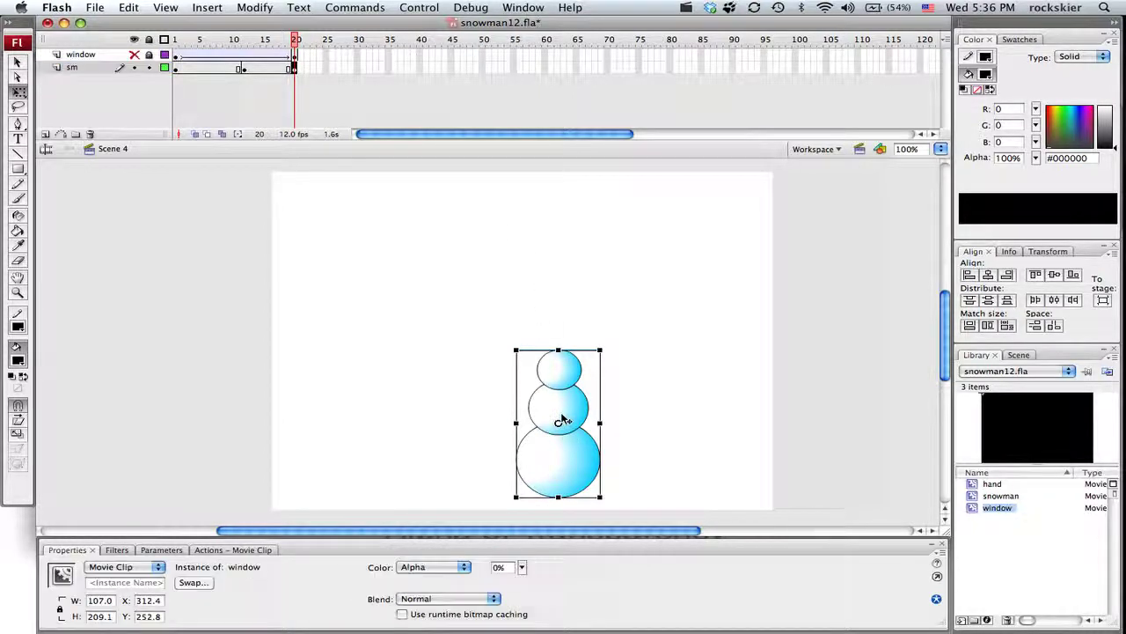
pyautogui.click(424, 568)
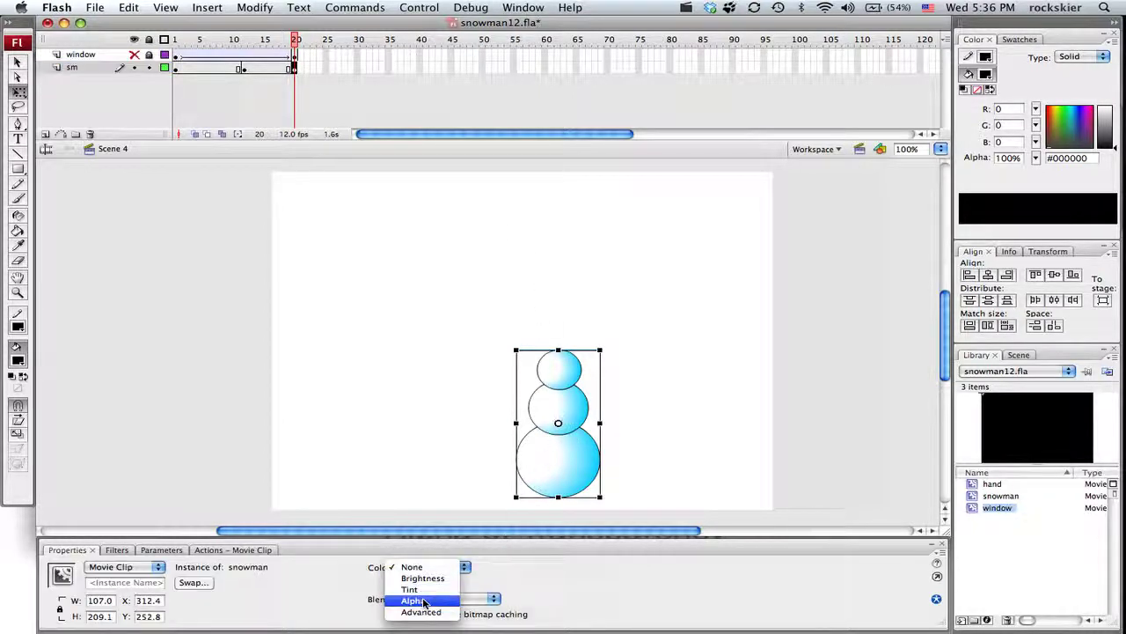
pyautogui.click(425, 602)
pyautogui.moveTo(519, 568)
pyautogui.mouseDown()
pyautogui.moveTo(518, 539)
pyautogui.moveTo(520, 573)
pyautogui.mouseUp()
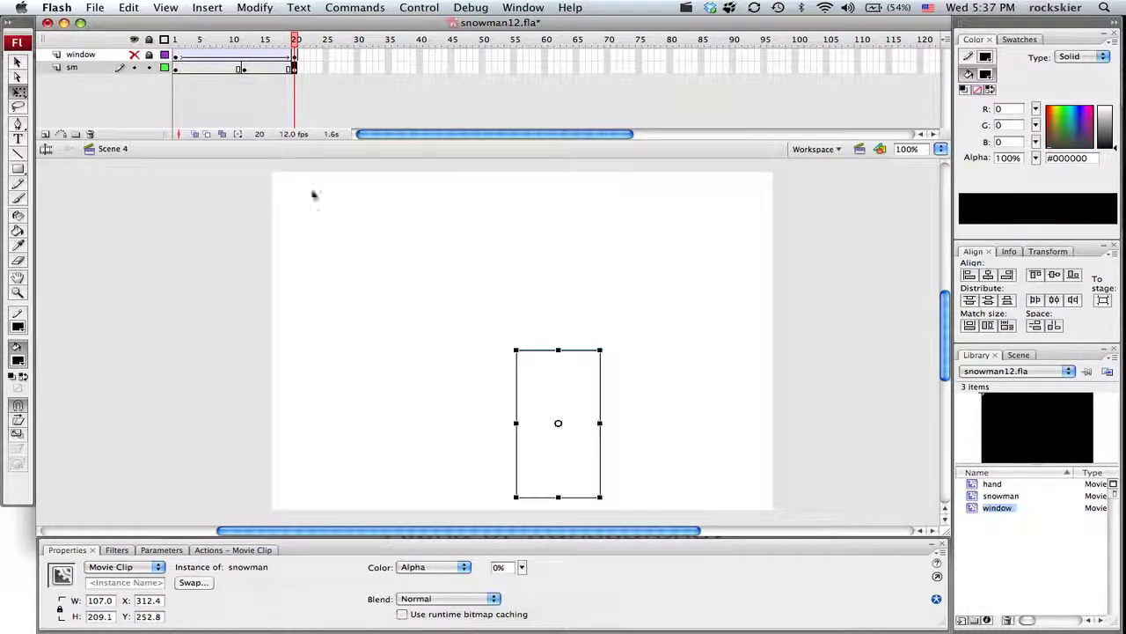
pyautogui.click(244, 70)
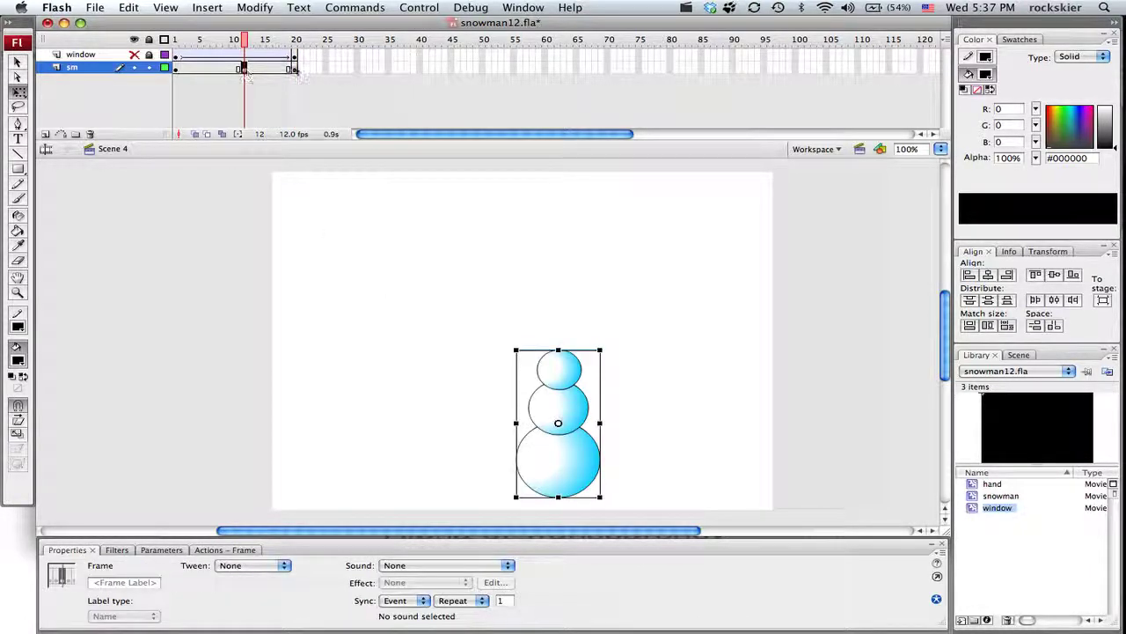
# - Add a motion tween on the sm layer between frames 12 and 20, then scrub to preview the fade
pyautogui.click(295, 70)
pyautogui.click(264, 71)
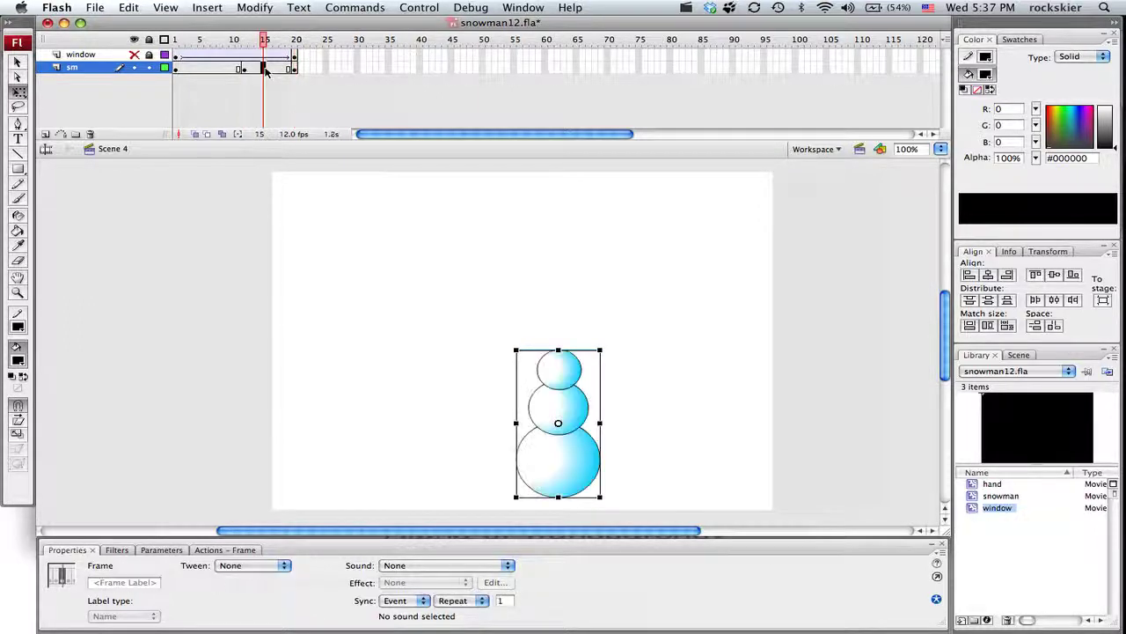
pyautogui.rightClick(267, 70)
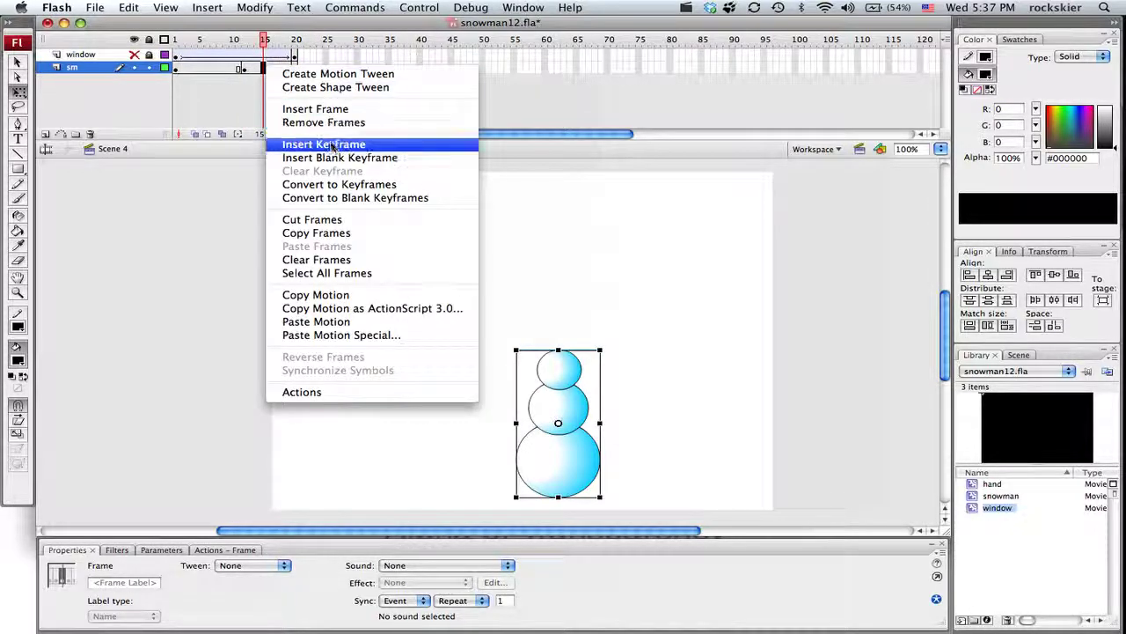
pyautogui.click(296, 74)
pyautogui.moveTo(265, 39); pyautogui.dragTo(299, 55)
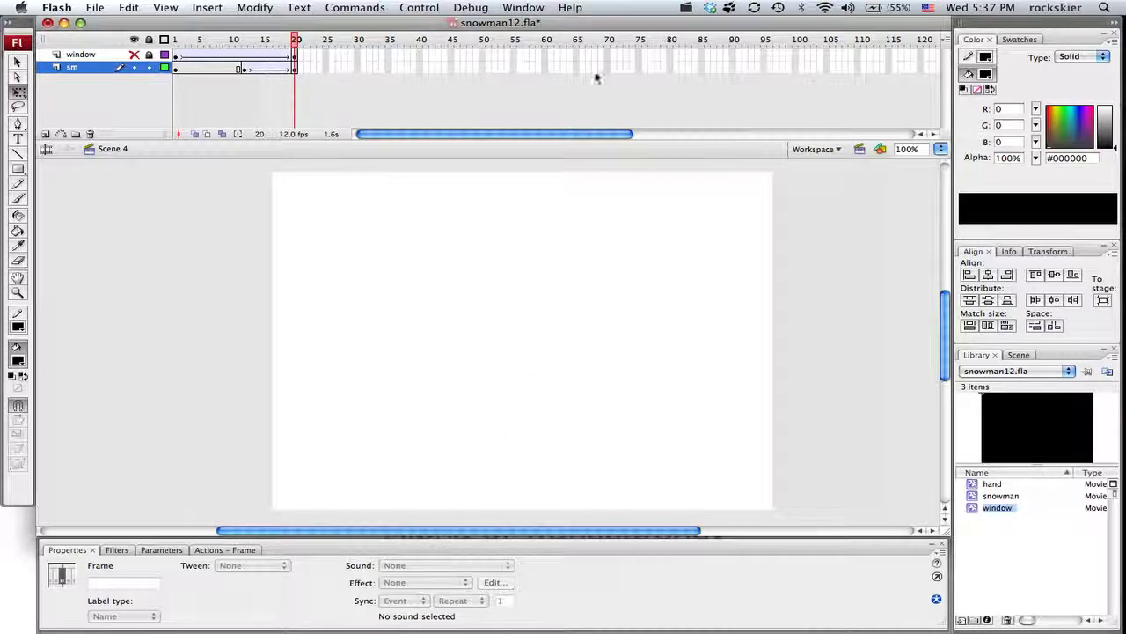
pyautogui.click(687, 8)
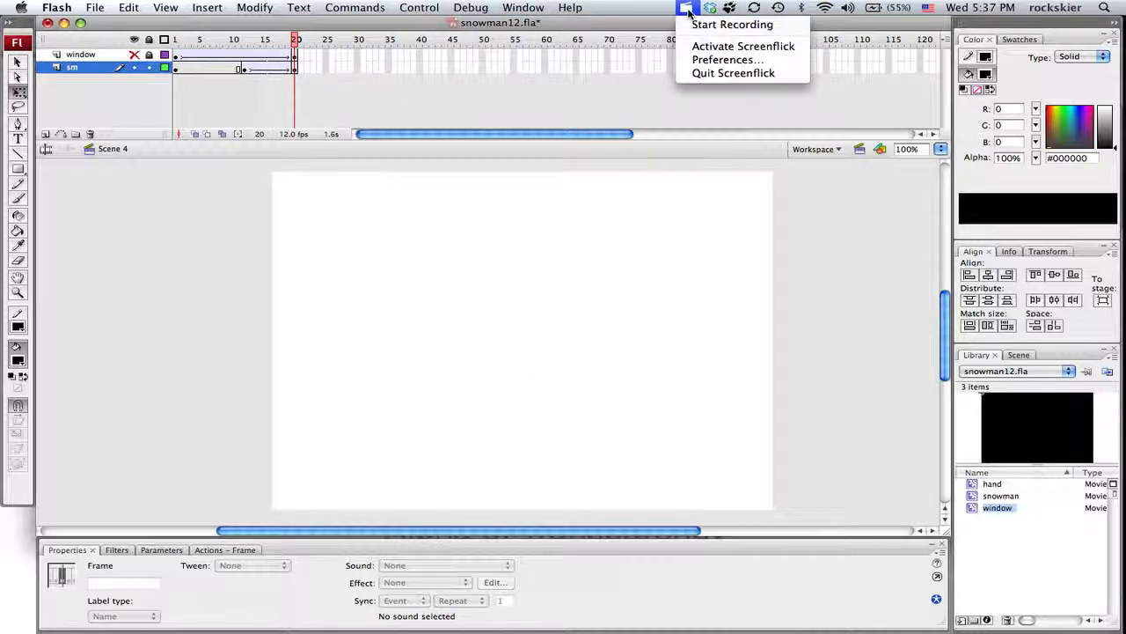